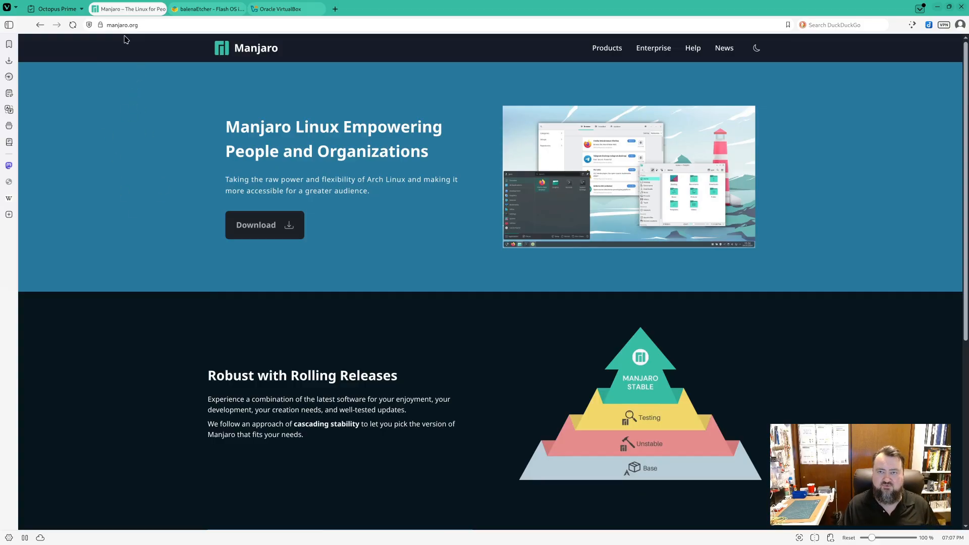
- Open Manjaro's x86 download page and bring up the KDE Plasma image download without saving it
left_click(258, 231)
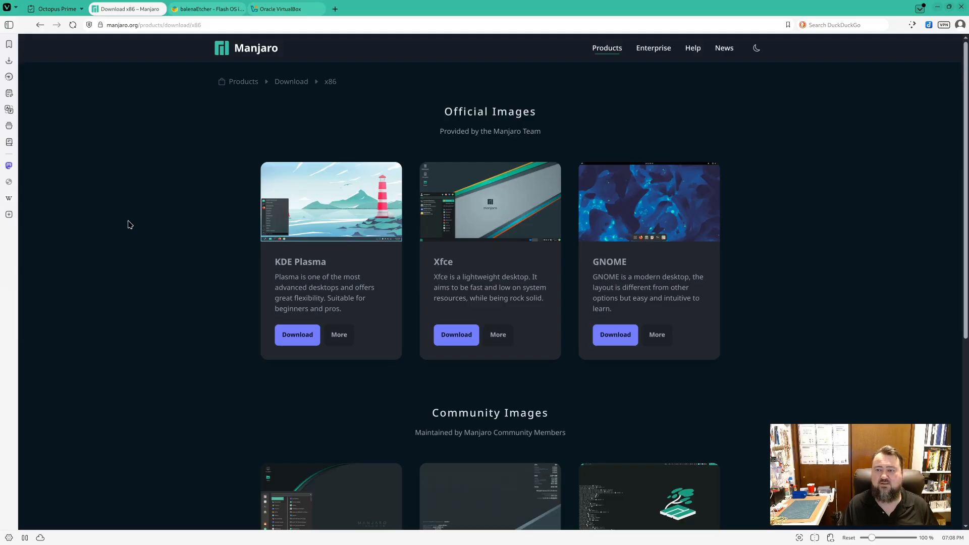
left_click(297, 338)
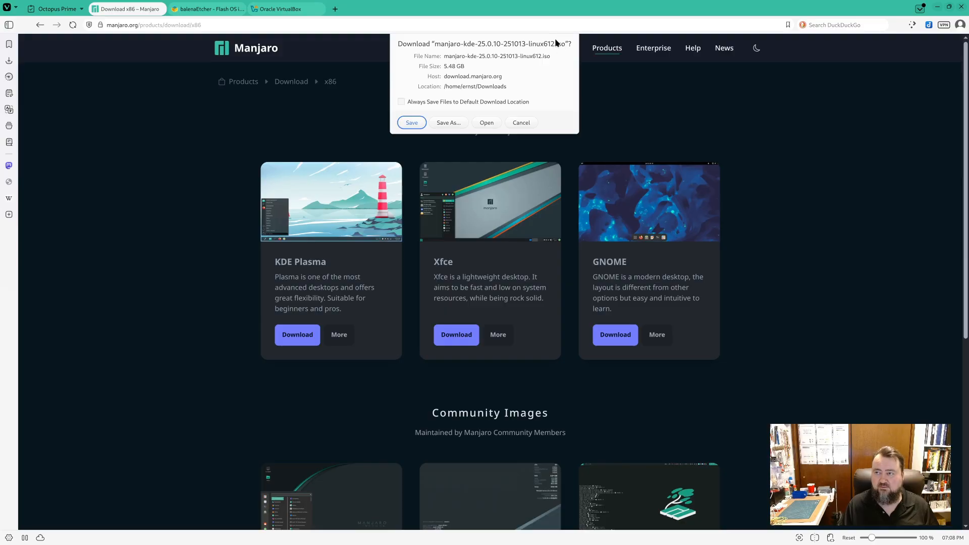
left_click(525, 123)
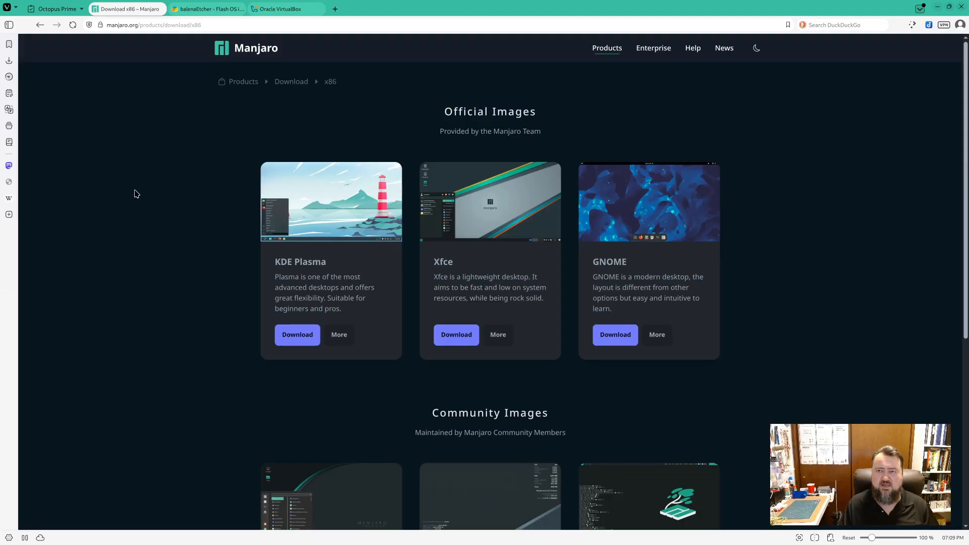
- Review the balenaEtcher site and the platform packages offered on VirtualBox's download page
left_click(194, 12)
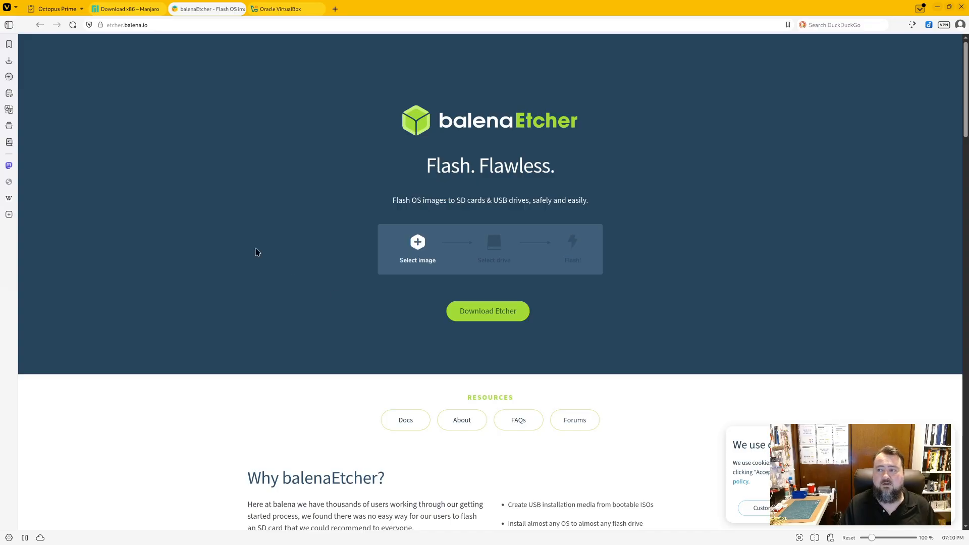
left_click(276, 10)
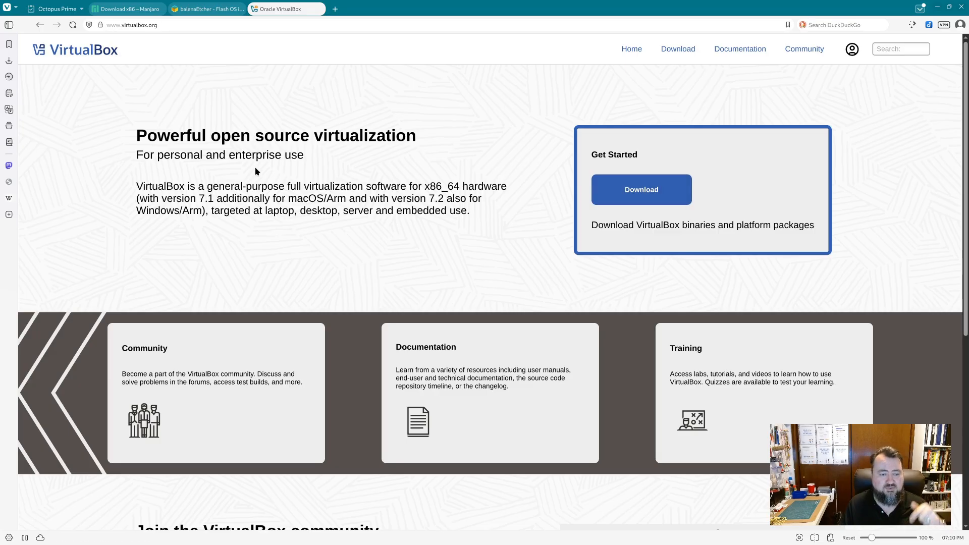
left_click(646, 194)
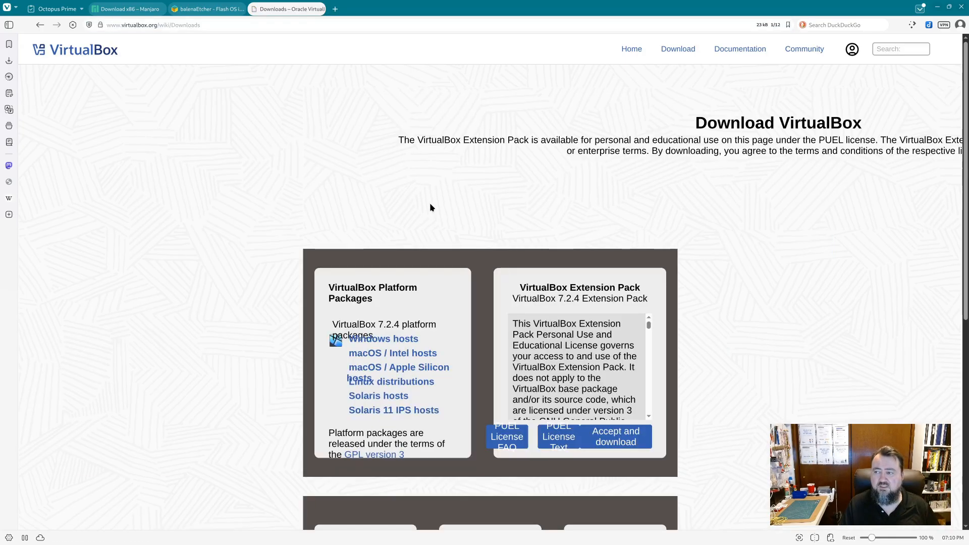
scroll(322, 201, "down", 3)
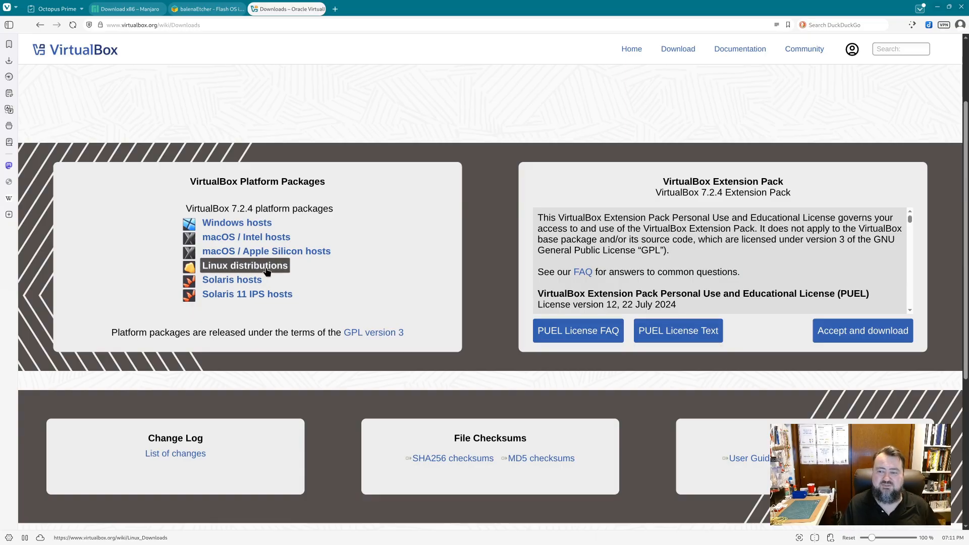
scroll(402, 320, "up", 2)
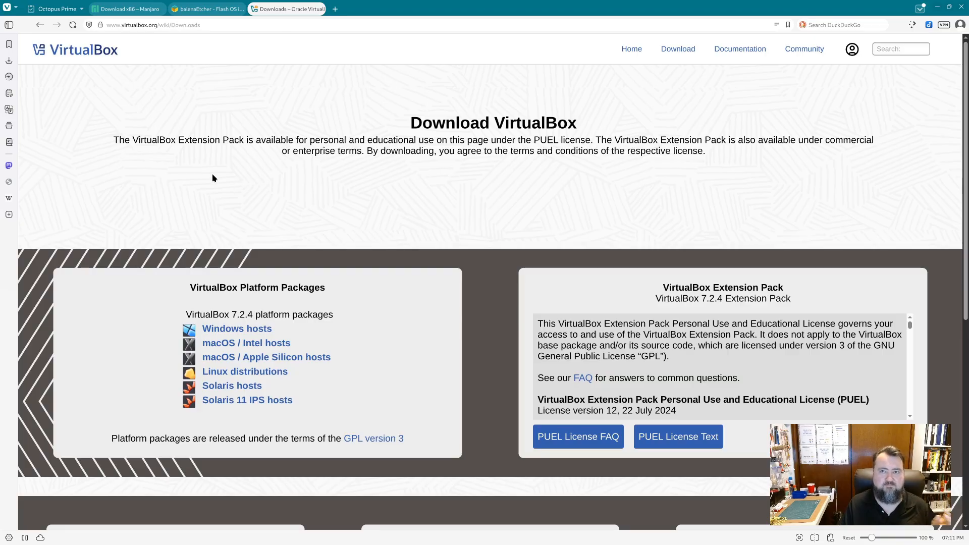
- Switch from the browser to VirtualBox Manager and start a new virtual machine named ManjaroVM
left_click(937, 7)
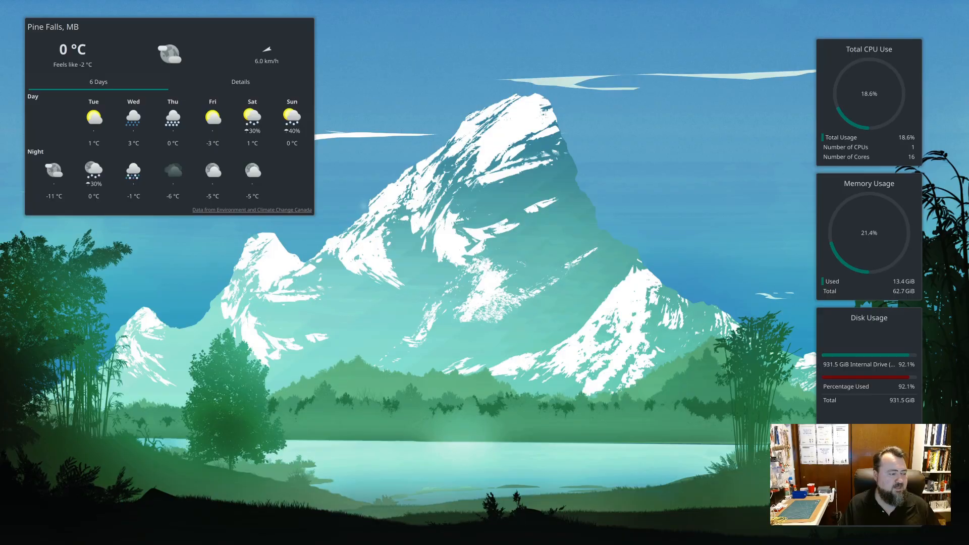
key("alt+Tab")
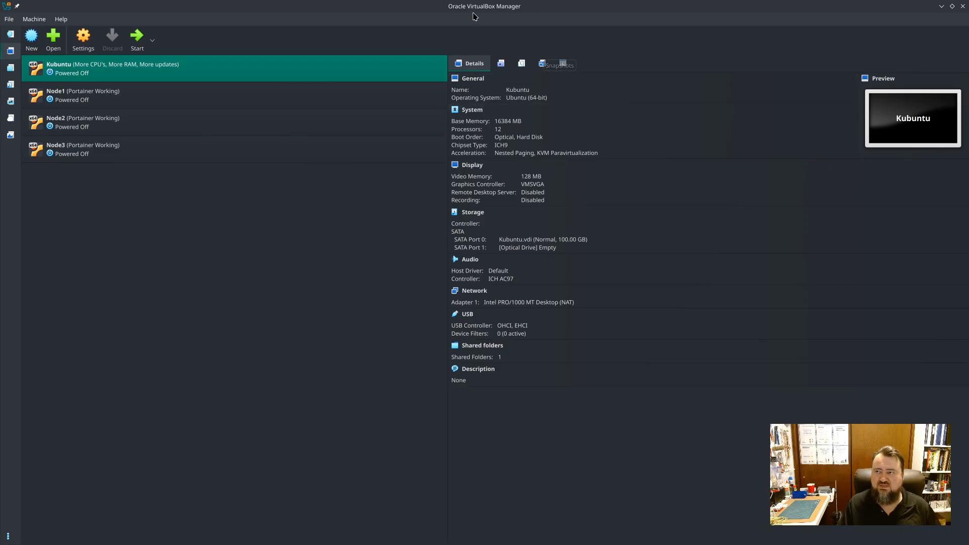
left_click(31, 41)
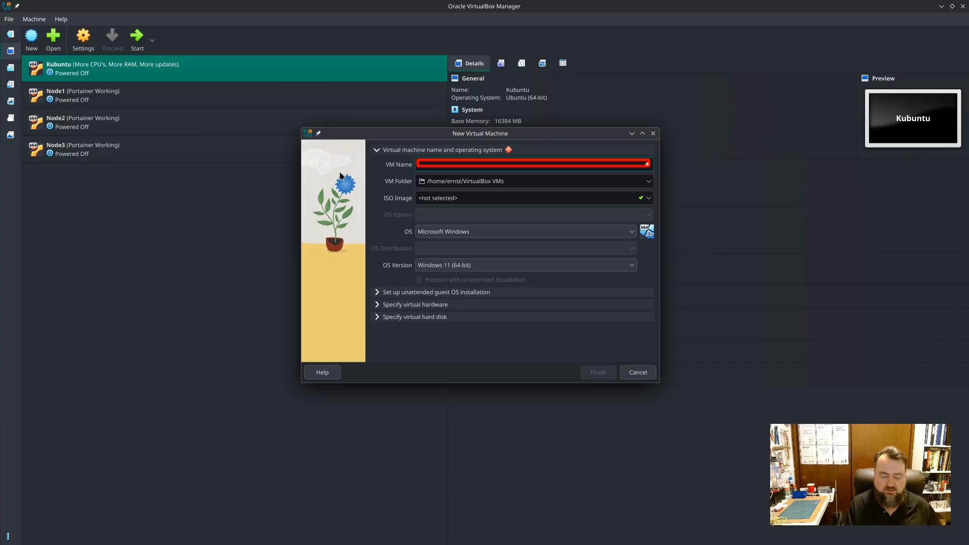
type("ManjaroVM")
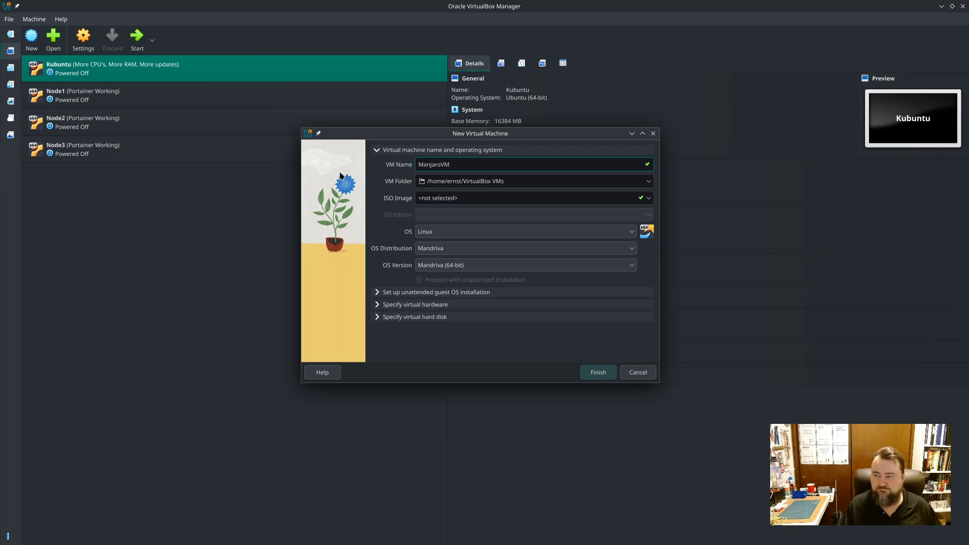
- Assign the manjaro-kde-25.0.10-251013-linux612.iso image to the new machine and set its OS distribution to ArchLinux
left_click(649, 199)
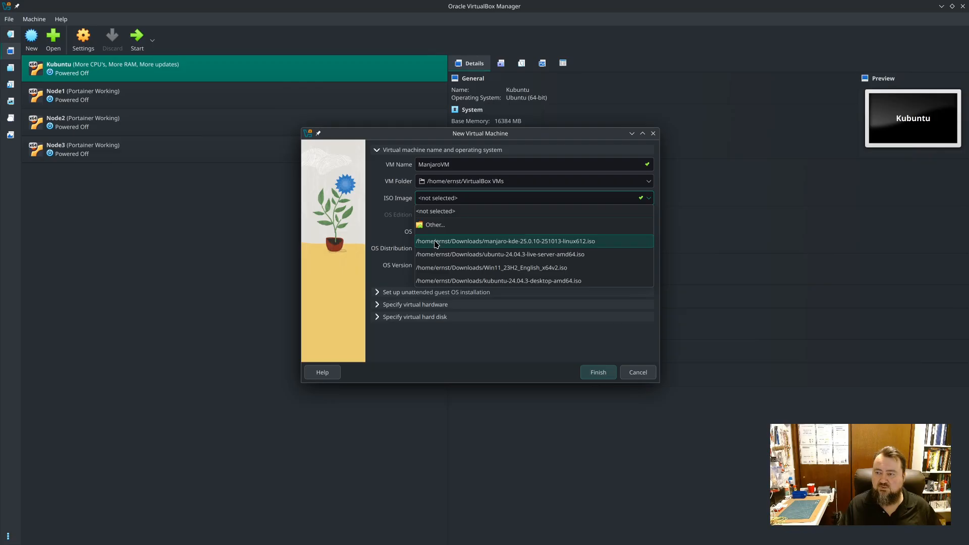
left_click(497, 247)
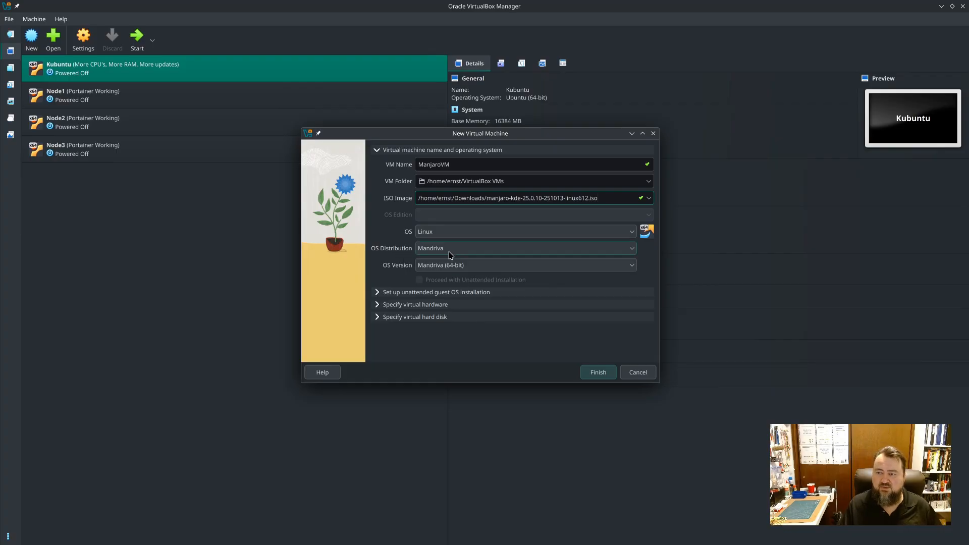
left_click(465, 249)
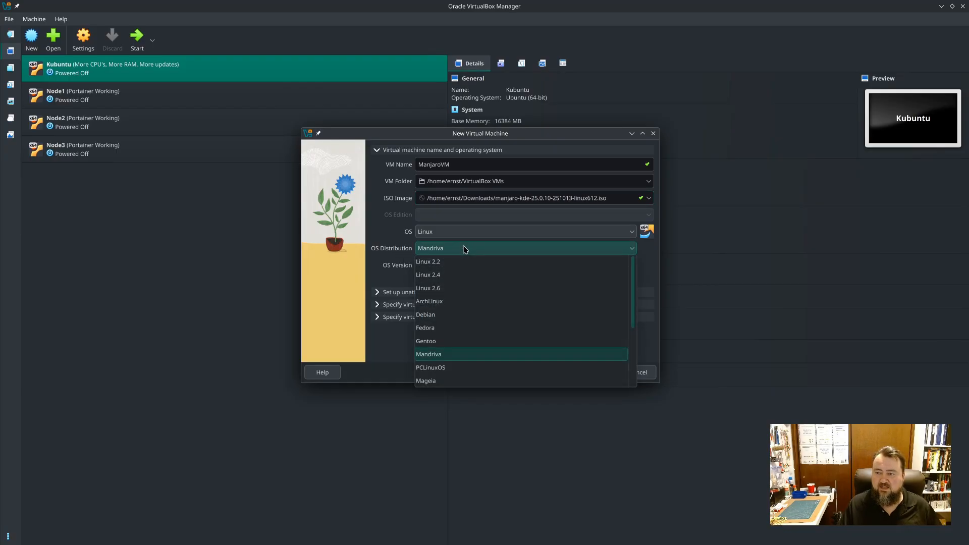
left_click(438, 302)
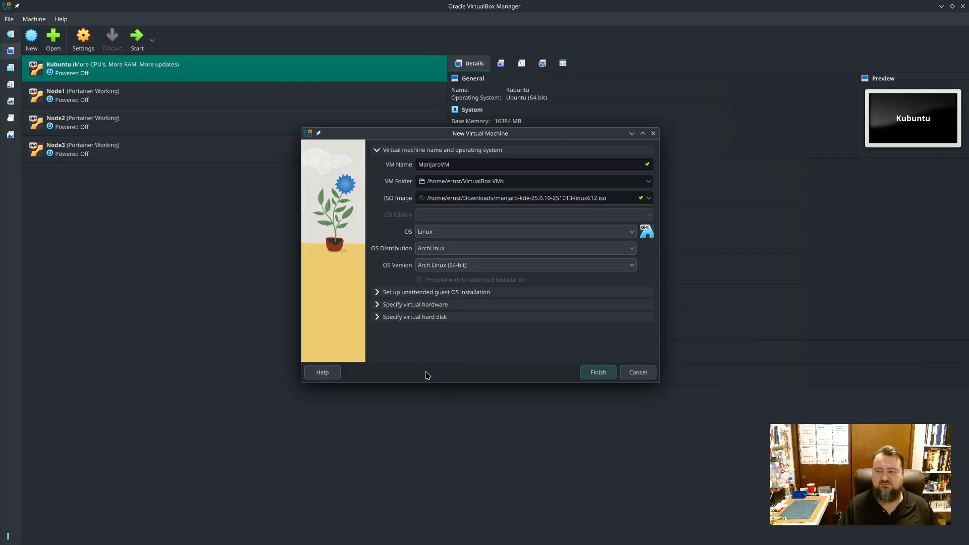
- Give the new machine 8192 MB of base memory and 4 CPUs
left_click(377, 305)
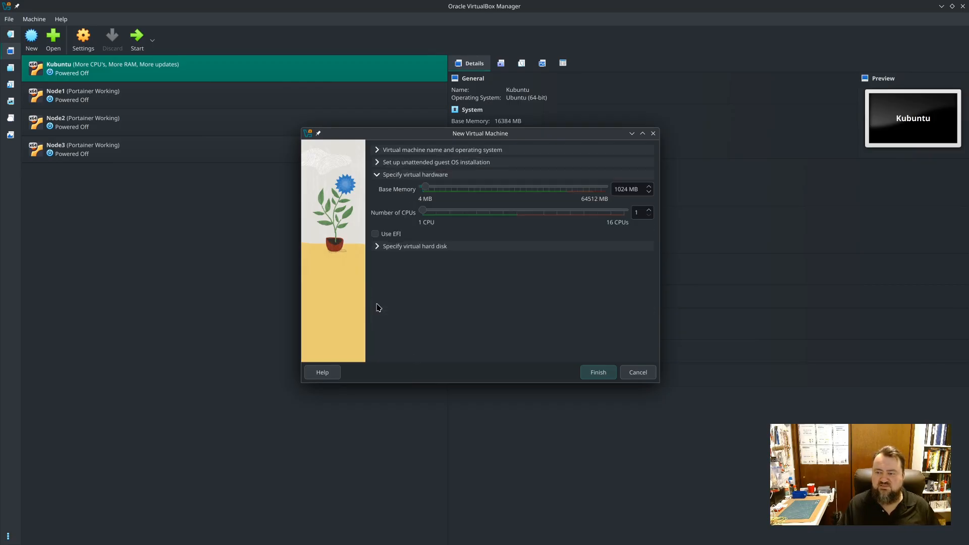
left_click_drag(426, 187, 450, 192)
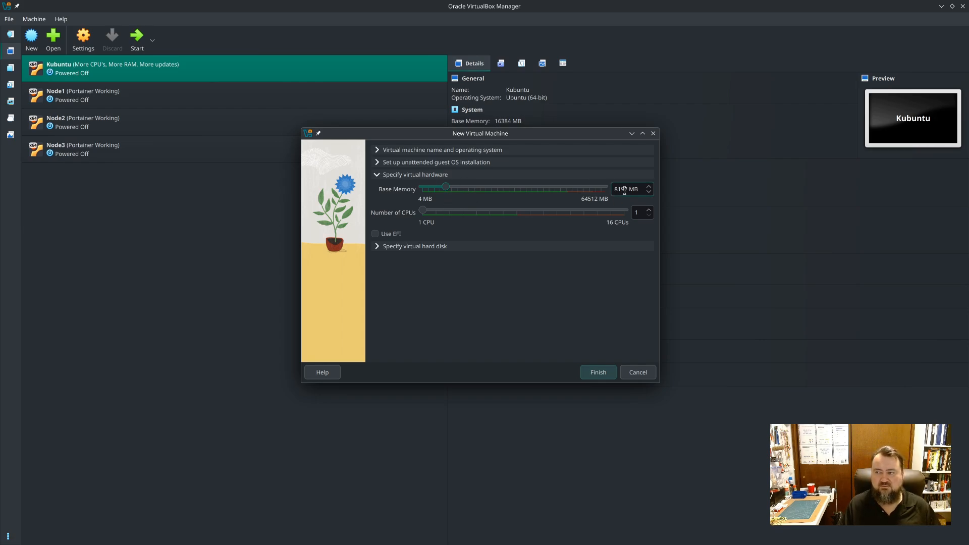
left_click_drag(424, 215, 463, 216)
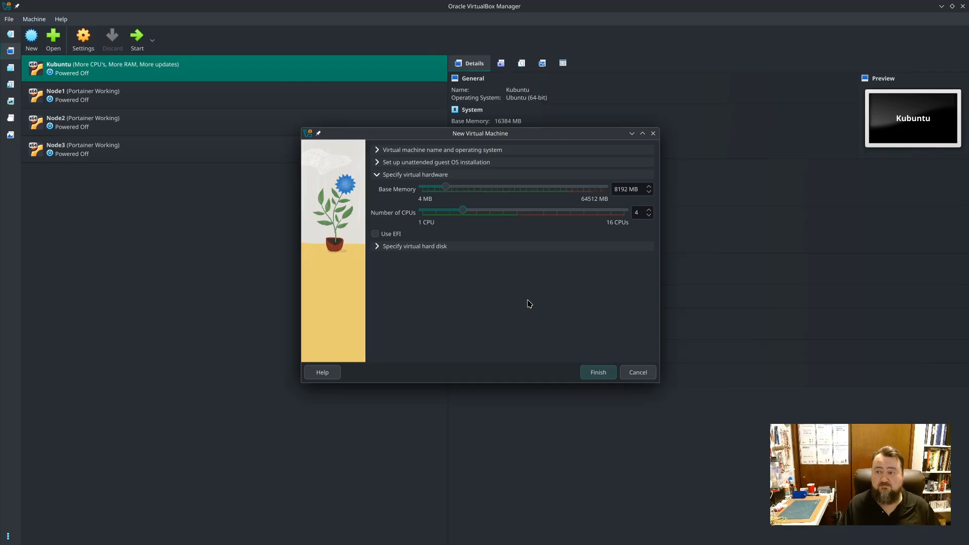
- Set the new virtual hard disk's size to 32 GB and finish creating the machine
left_click(379, 248)
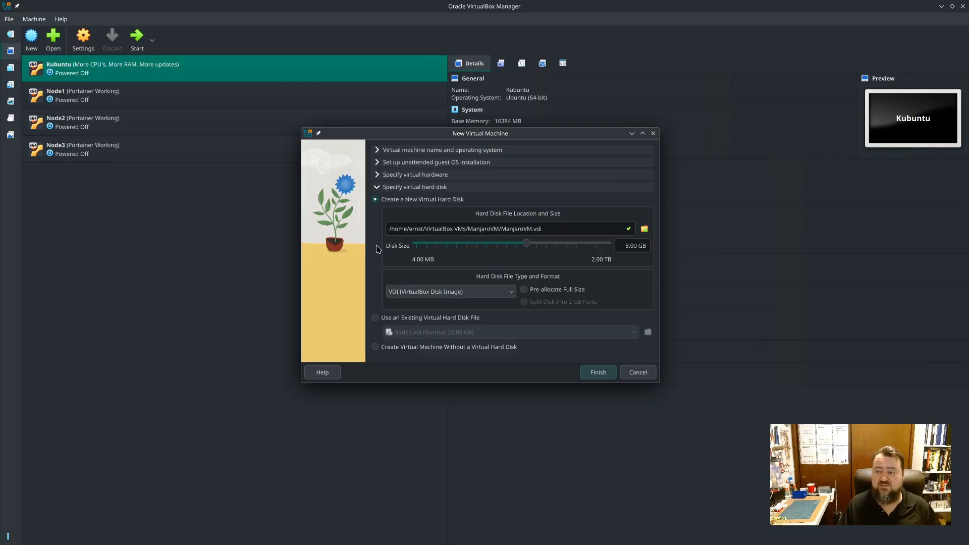
left_click(627, 250)
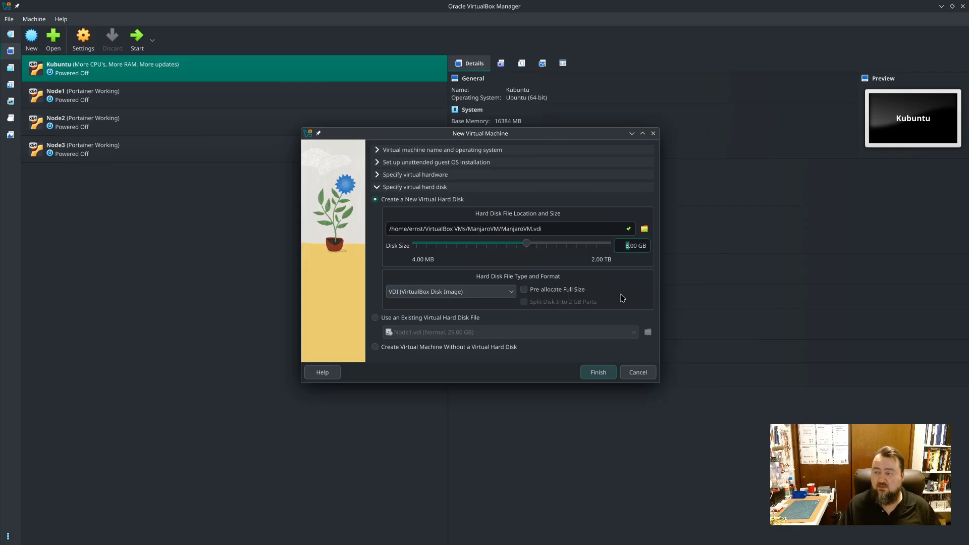
key("Delete")
type("32")
left_click(601, 374)
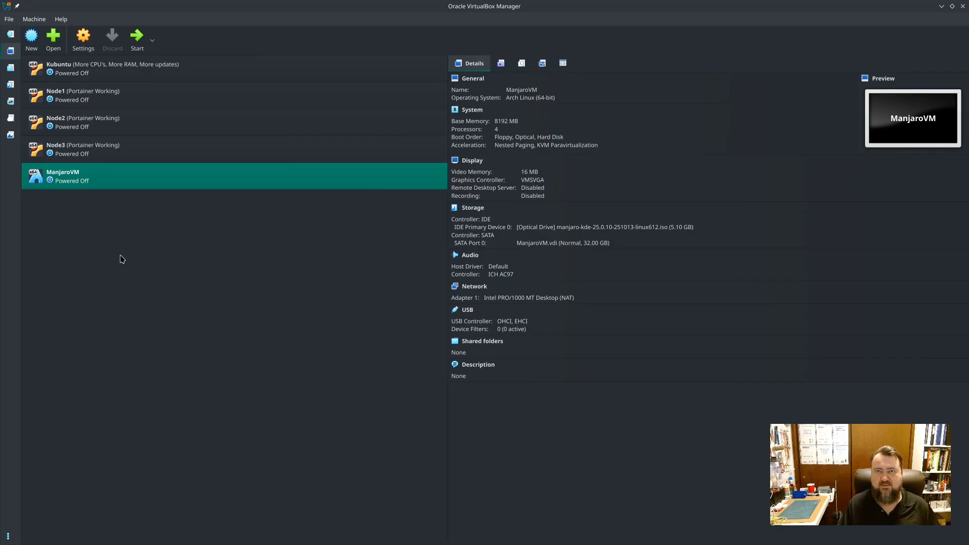
- Raise ManjaroVM's video memory to 128 MB in its display settings and save the change
right_click(90, 178)
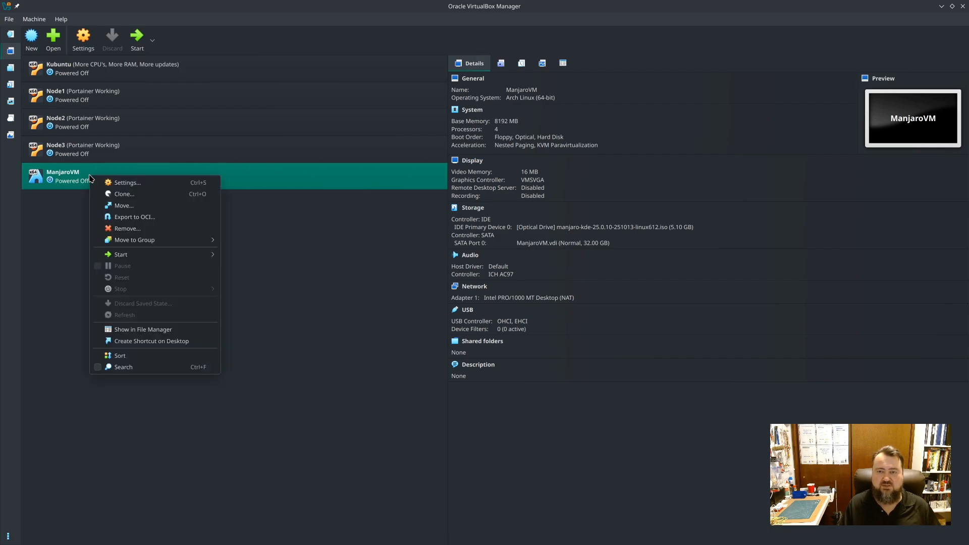
left_click(122, 185)
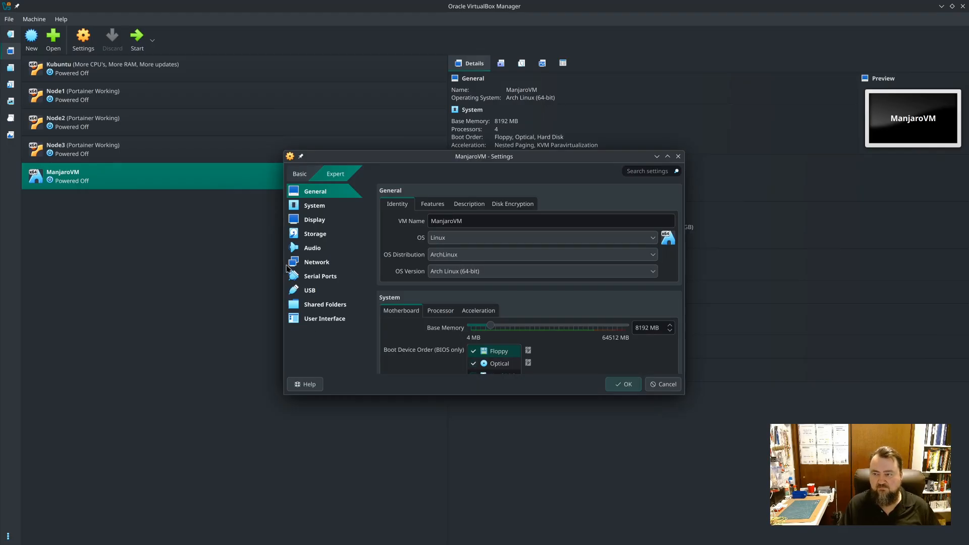
left_click(314, 222)
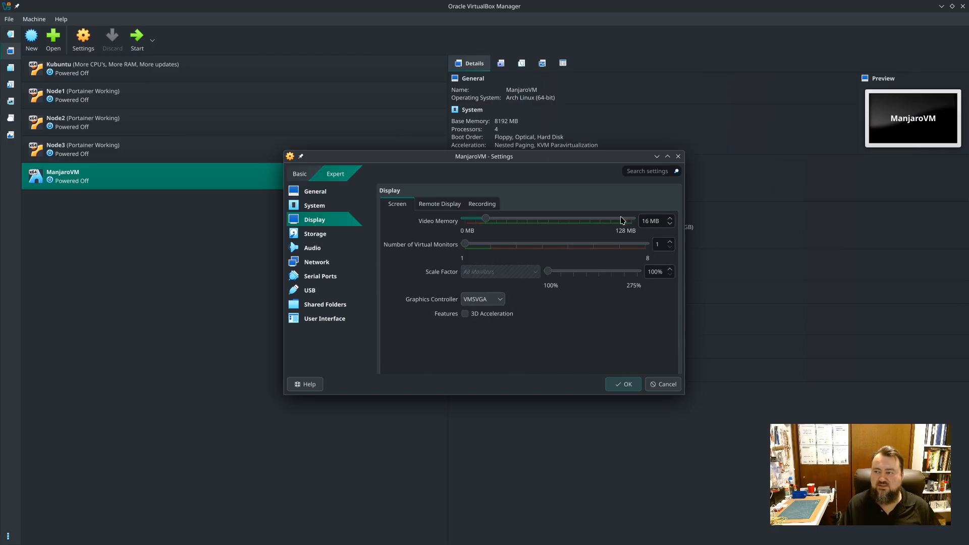
left_click_drag(488, 222, 635, 222)
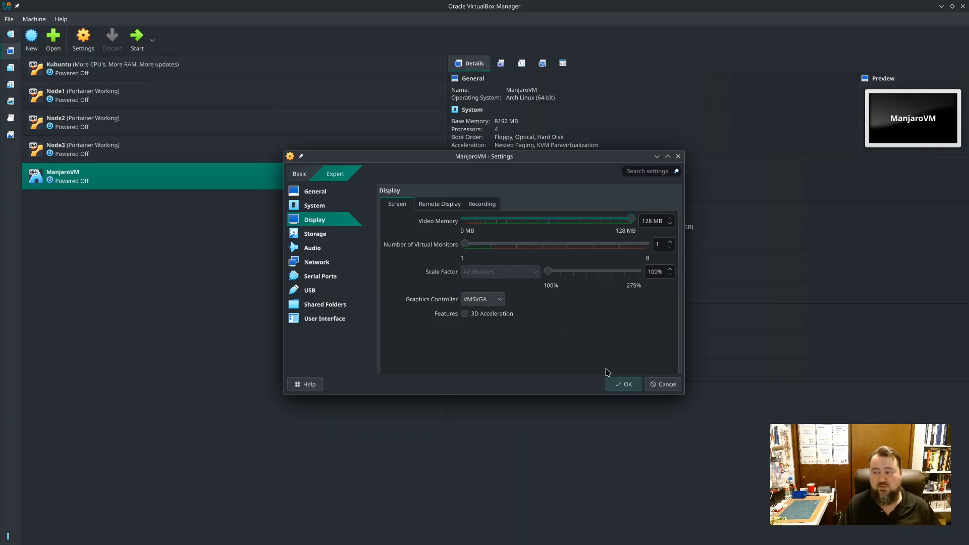
left_click(629, 386)
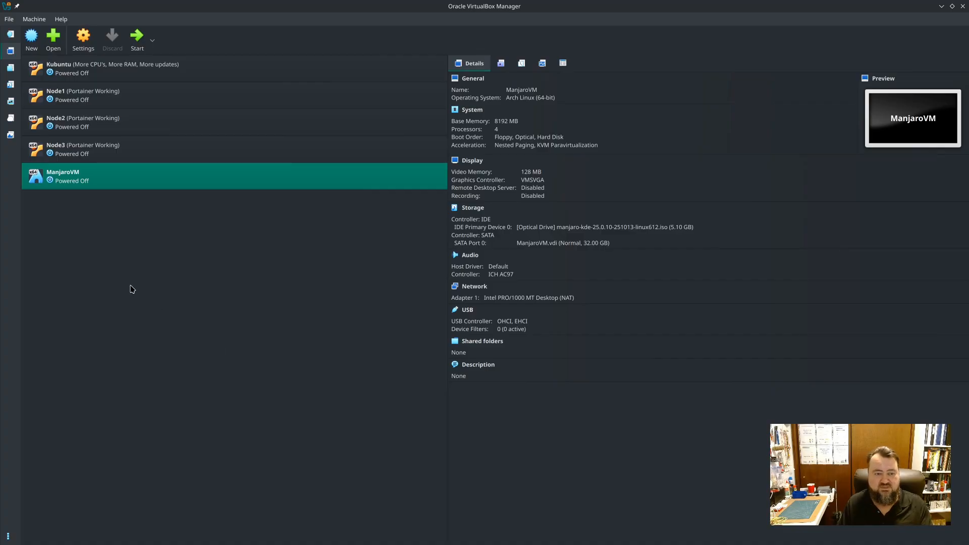
- Start ManjaroVM in a maximized window and boot the Manjaro live image with open source drivers
double_click(73, 180)
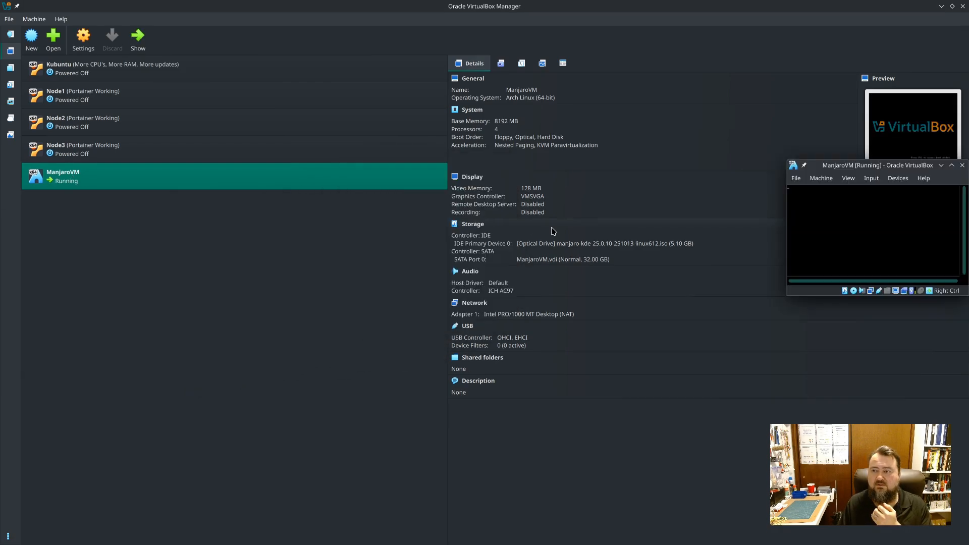
left_click_drag(855, 170, 500, 4)
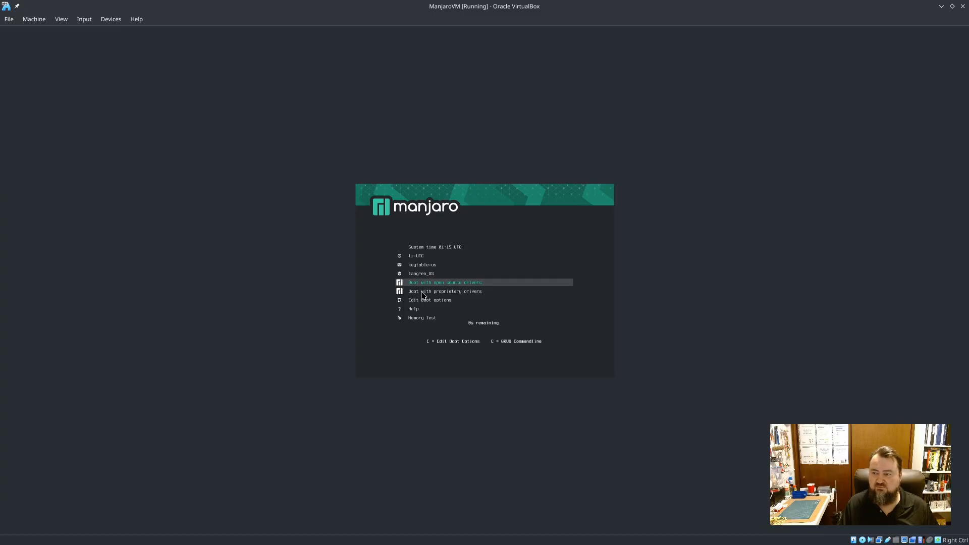
left_click(444, 312)
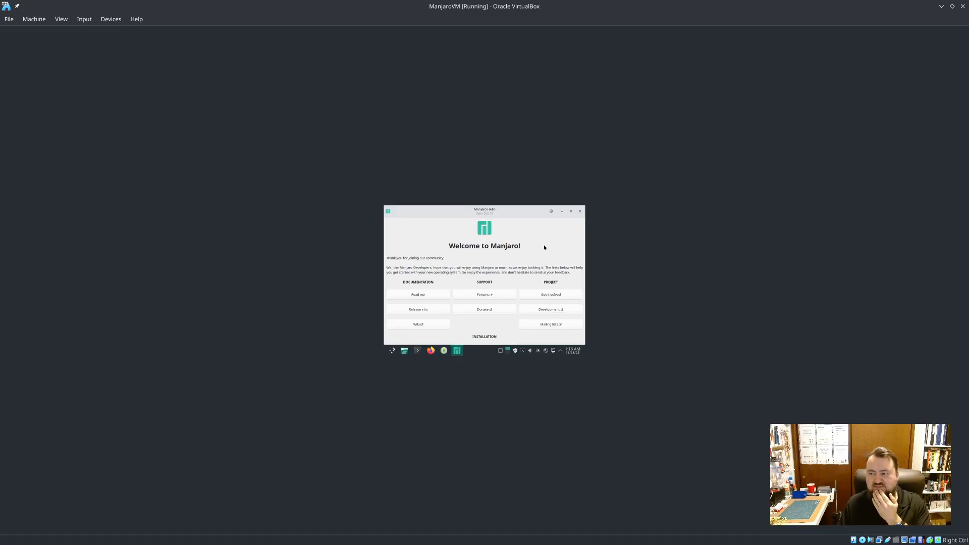
- Restore the ManjaroVM window, minimize the VirtualBox Manager behind it, and enlarge and centre the machine's window on the desktop
left_click_drag(420, 4, 318, 74)
left_click(941, 6)
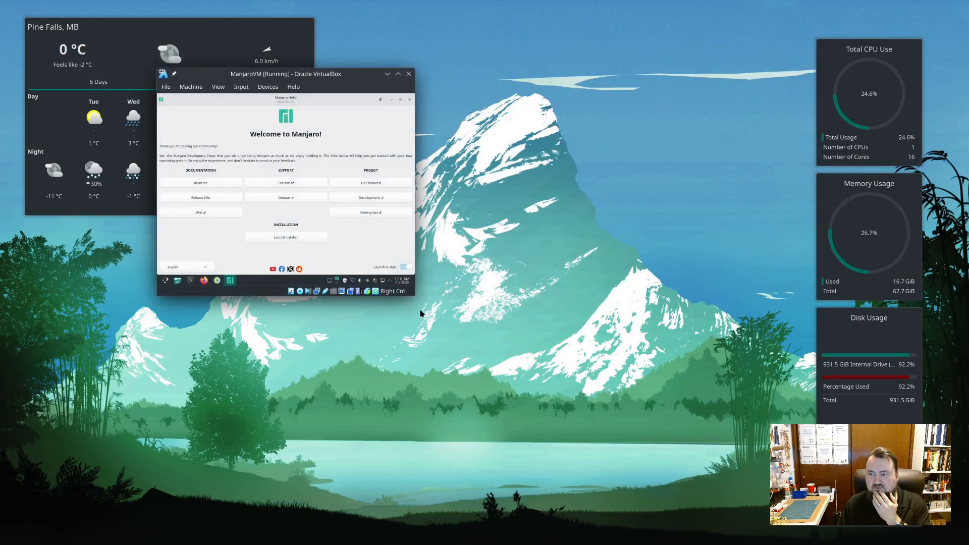
left_click_drag(413, 296, 729, 454)
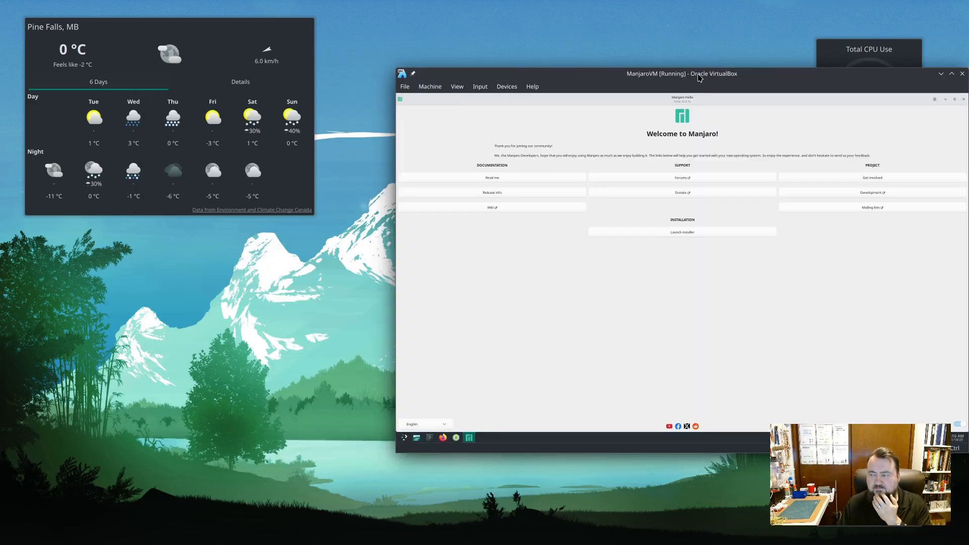
left_click_drag(691, 74, 446, 85)
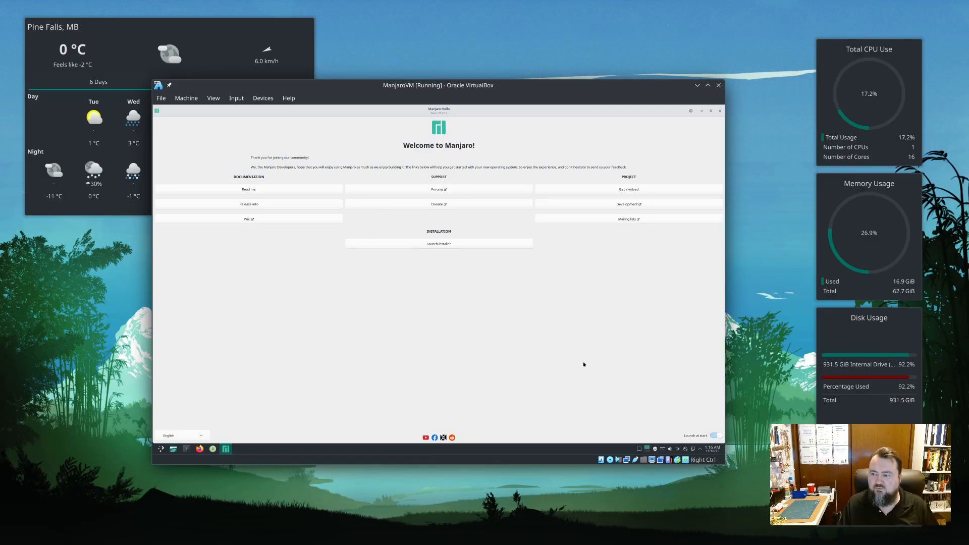
- Close the Manjaro Hello welcome window in the live session and open the application launcher
left_click(720, 110)
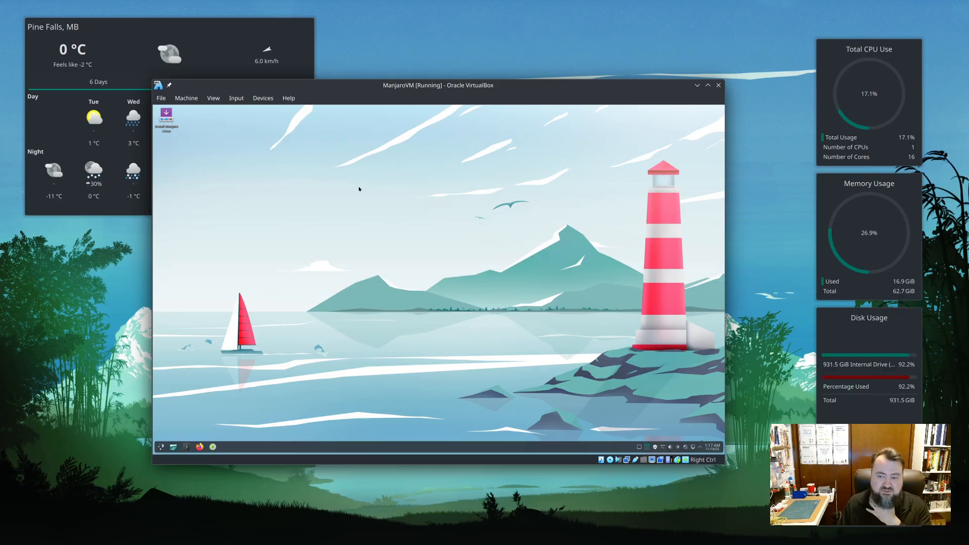
left_click(161, 449)
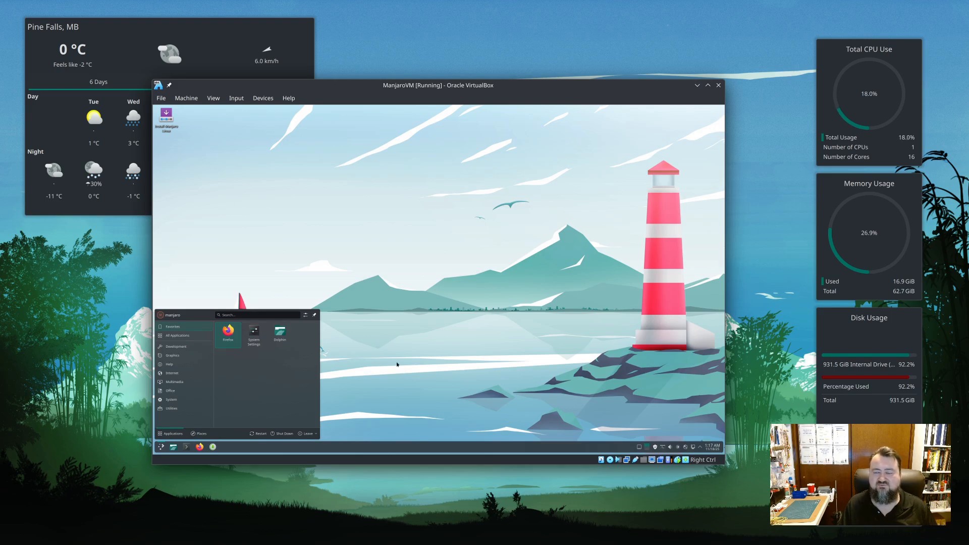
- Close the application launcher, launch the Manjaro Linux installer from the live desktop and maximize its window
left_click(540, 181)
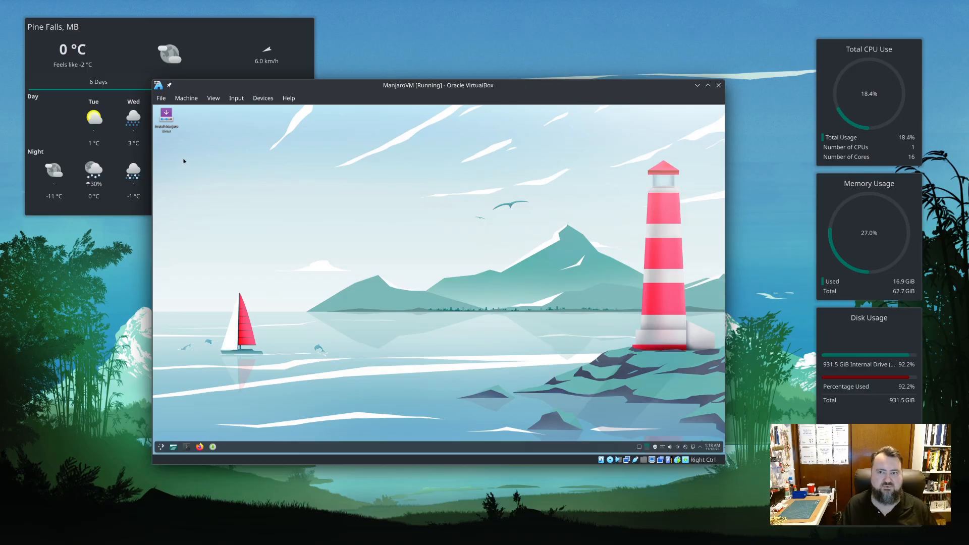
double_click(166, 118)
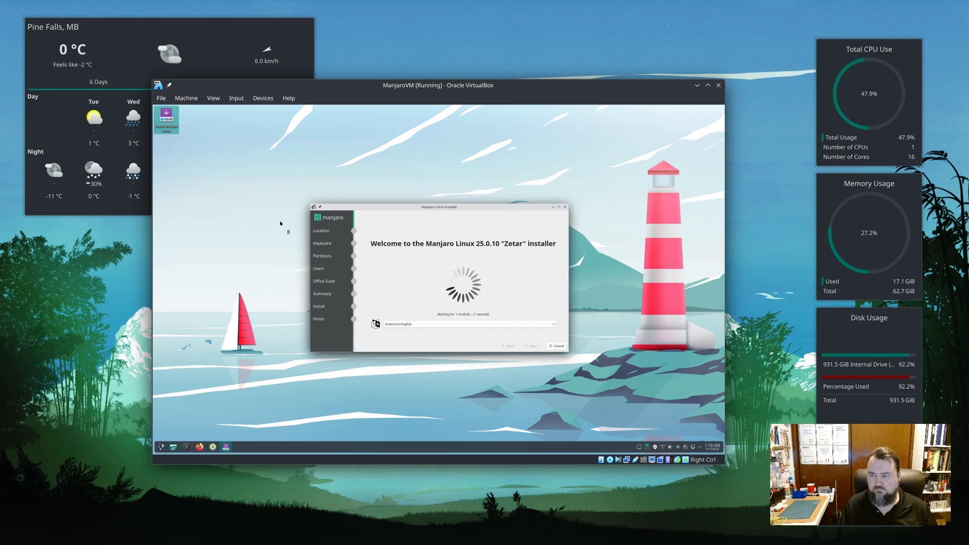
left_click(559, 208)
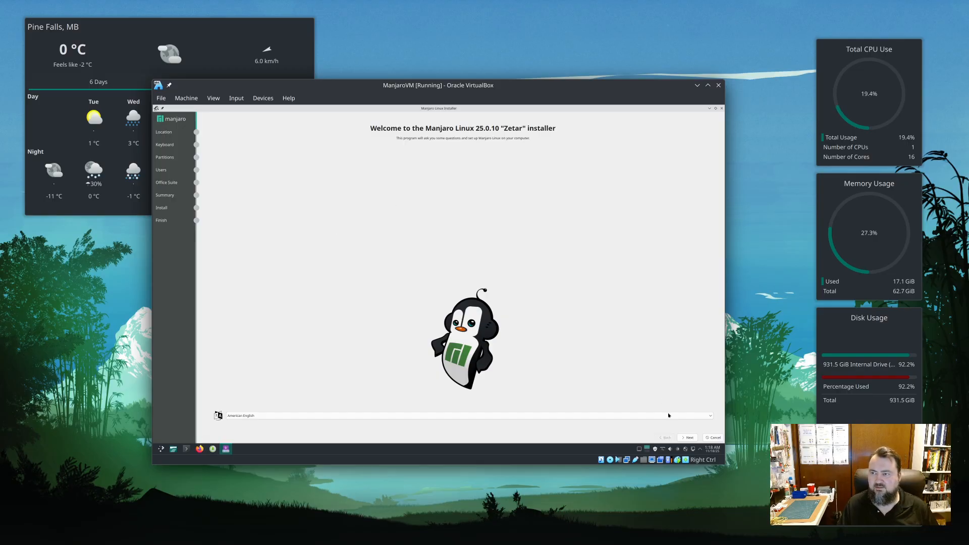
- Accept American English, the America/Winnipeg location, the default English (US) keyboard and erasing the VBOX HARDDISK without swap, continuing to the user setup
left_click(690, 438)
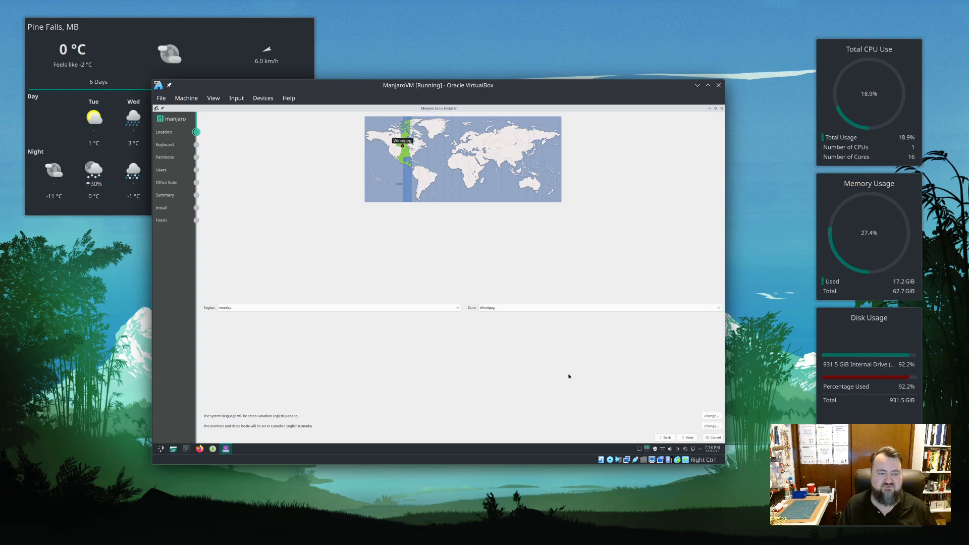
left_click(690, 439)
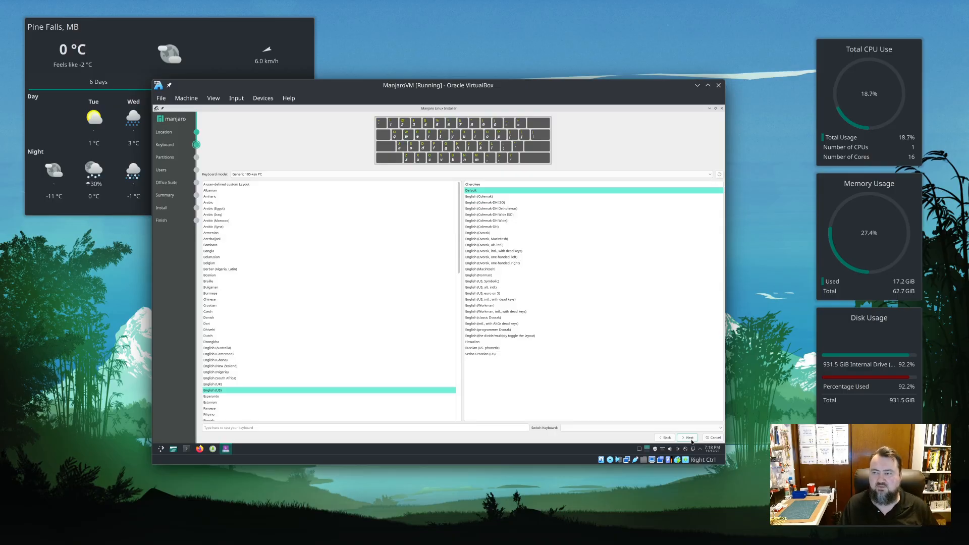
left_click(690, 438)
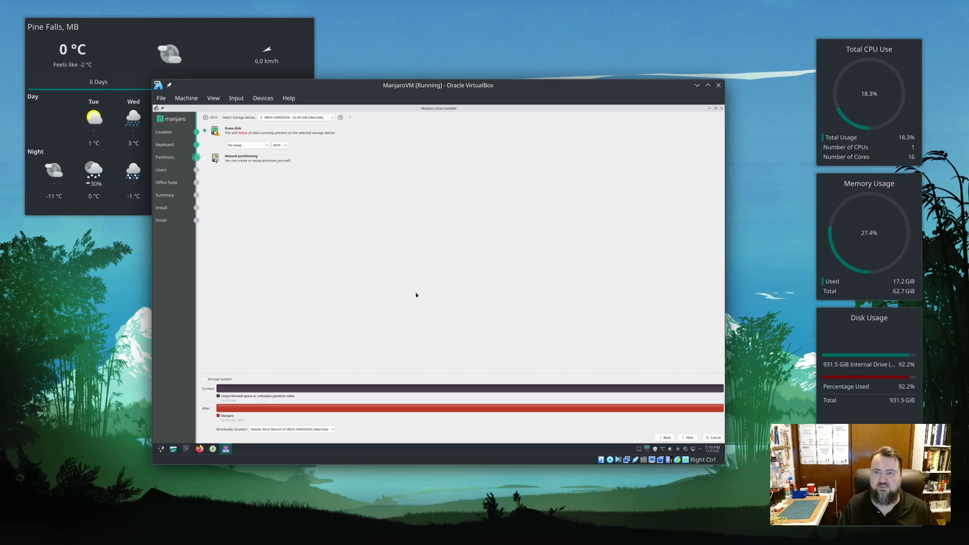
left_click(687, 437)
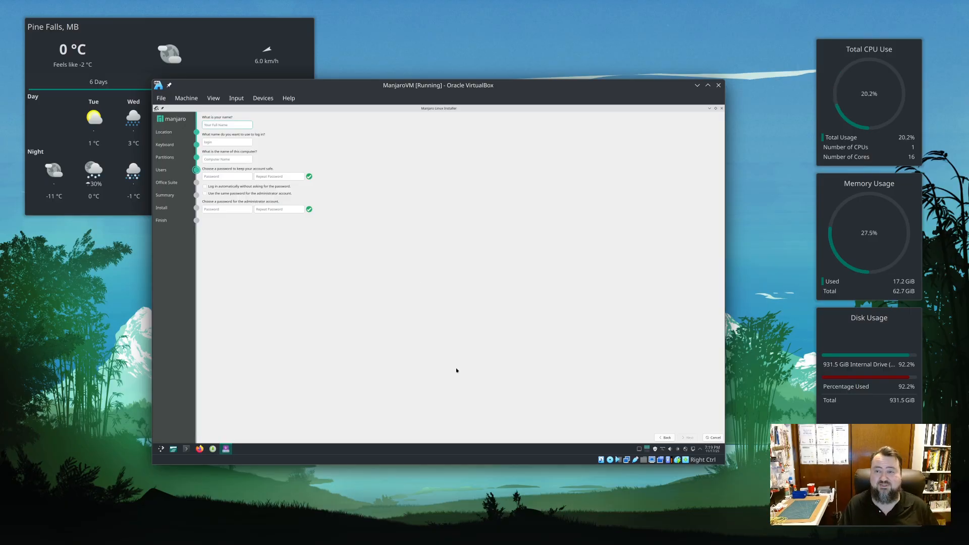
- Enter the user's name for the new account and set the computer name to ManjaroVM
type("Ernst")
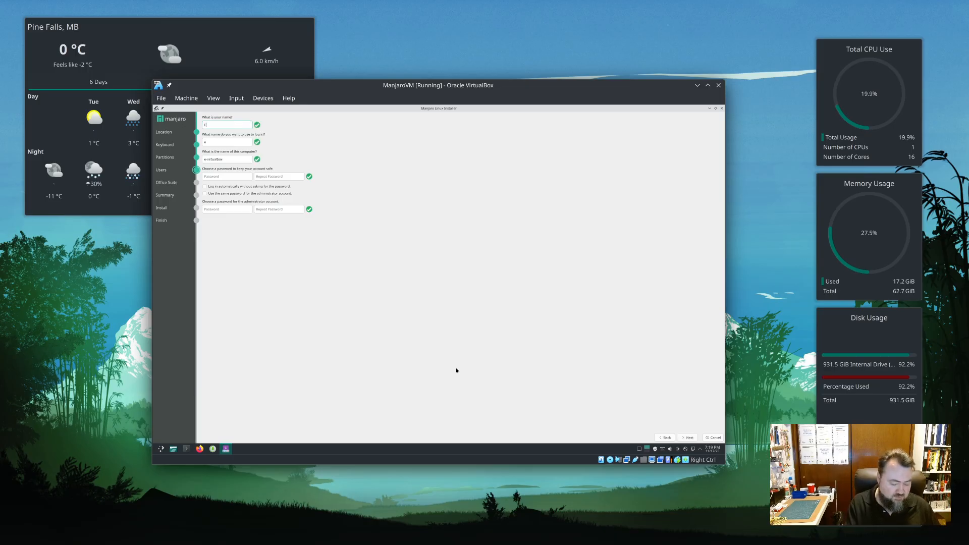
key("Tab")
key("Tab")
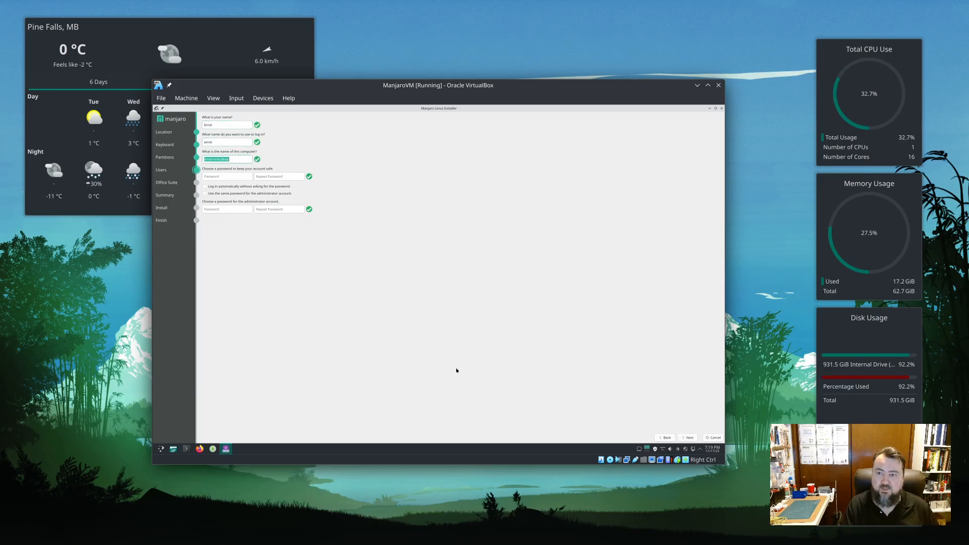
type("Manjaro")
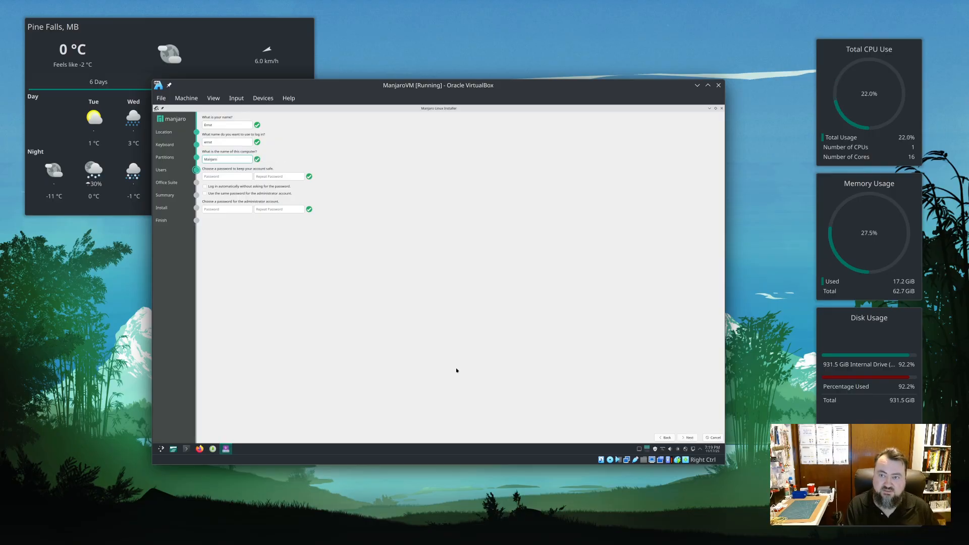
type("VM")
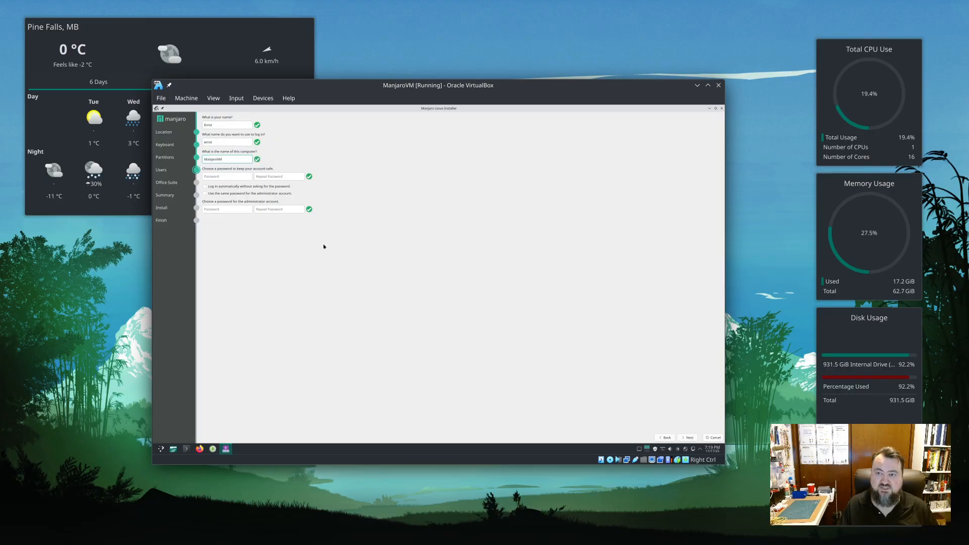
- Enter and repeat the account password, use the same password for the administrator account, and continue to the office suite selection
left_click(232, 176)
type("******")
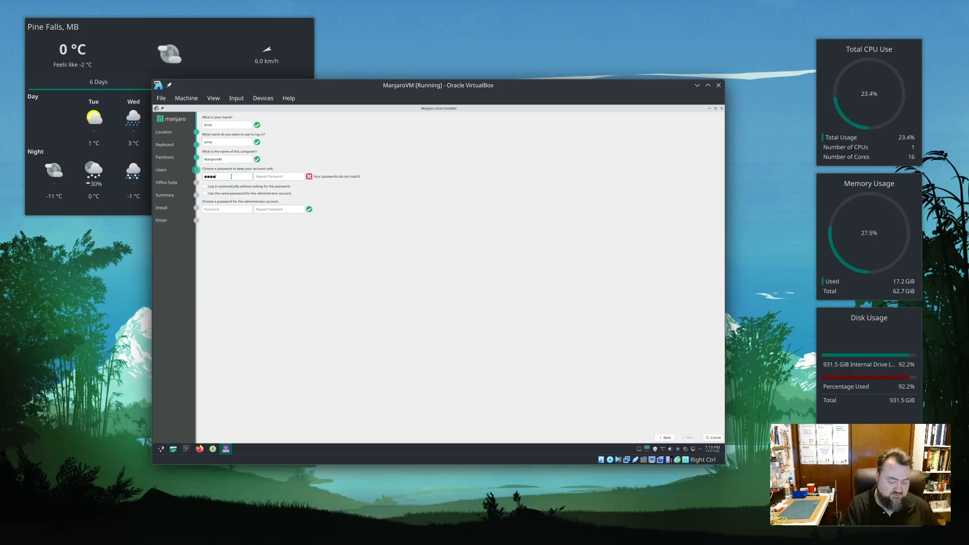
key("Tab")
type("******")
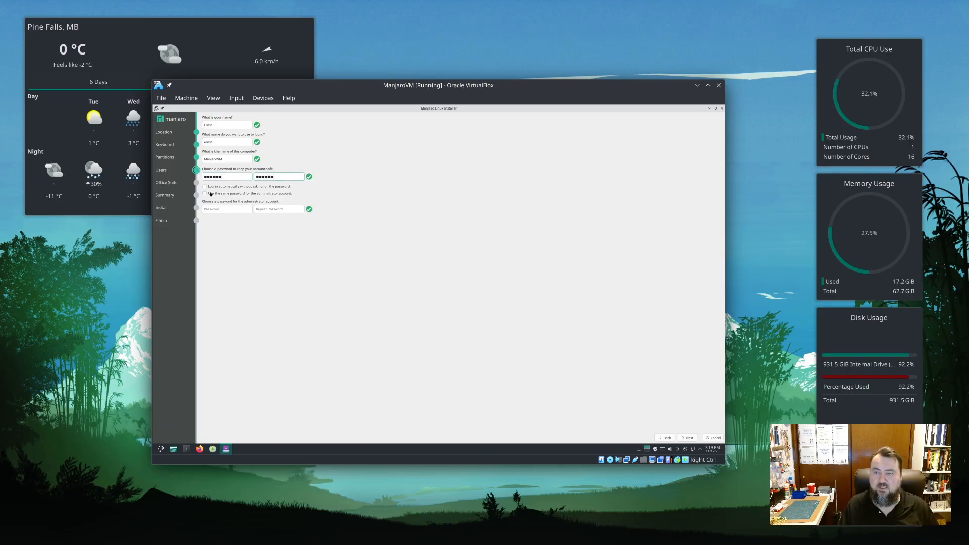
left_click(205, 194)
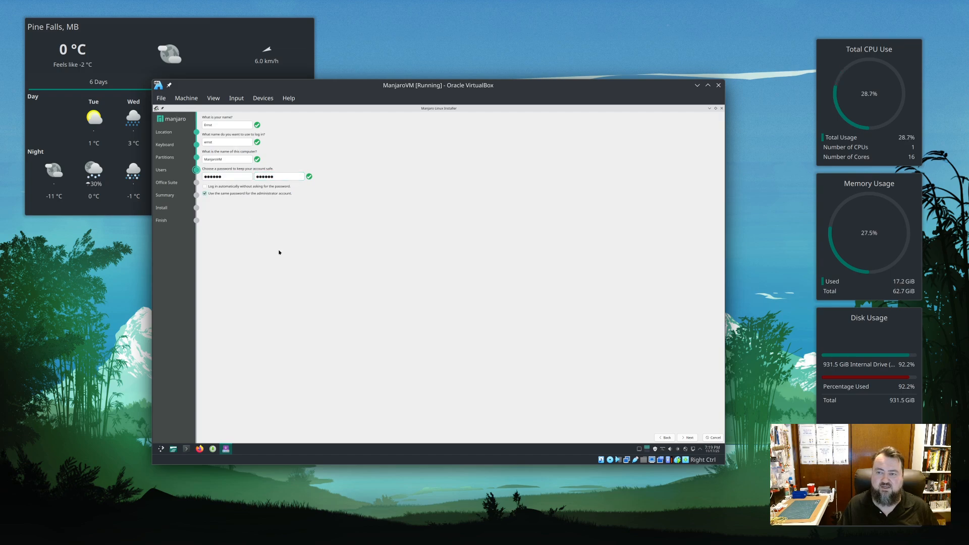
left_click(690, 437)
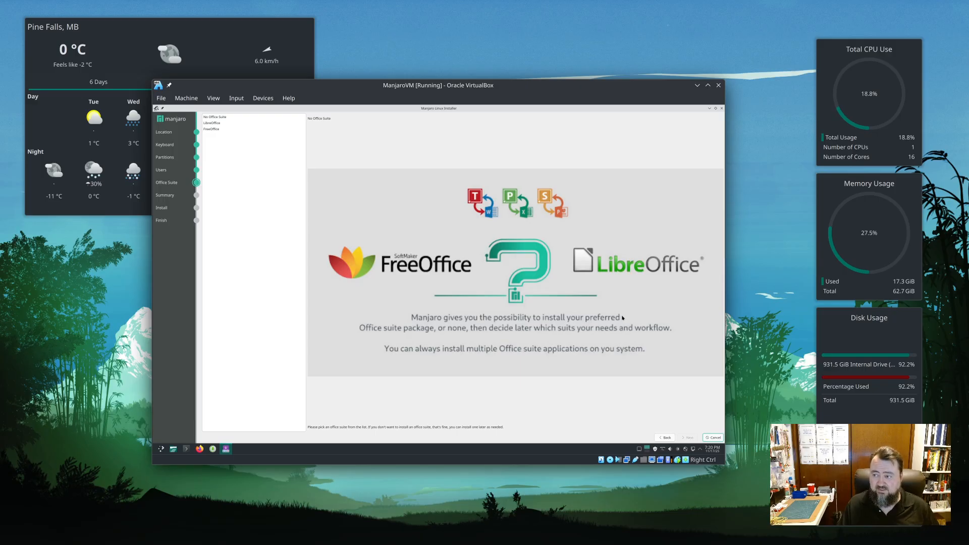
- Choose LibreOffice as the office suite and start the Manjaro installation, confirming the disk changes
left_click(212, 124)
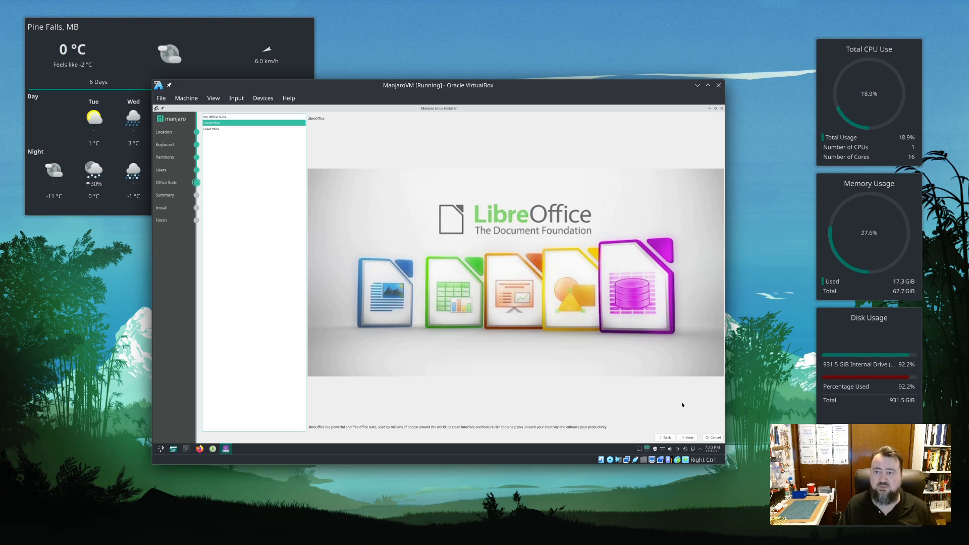
left_click(689, 440)
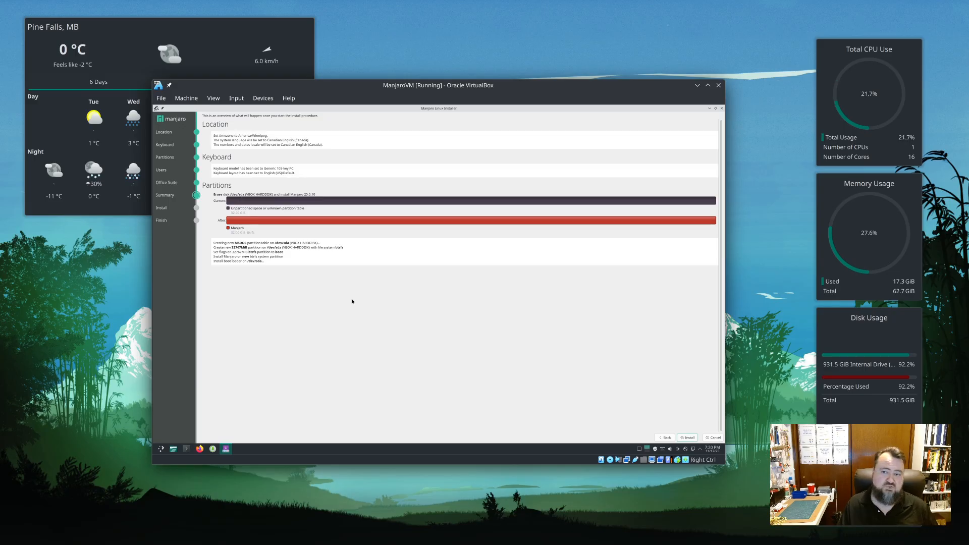
left_click(690, 438)
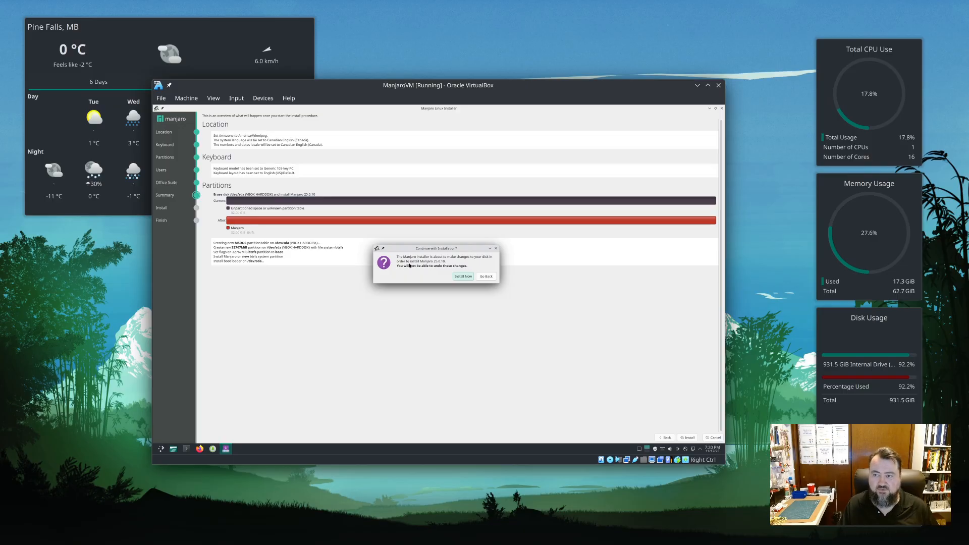
left_click(466, 277)
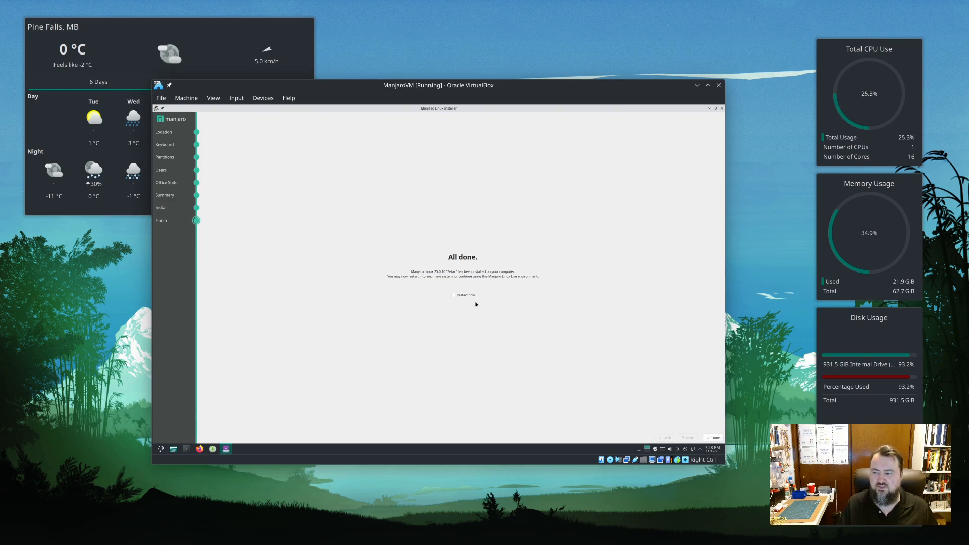
- Finish the installer without restarting and shut down the Manjaro live session
left_click(716, 440)
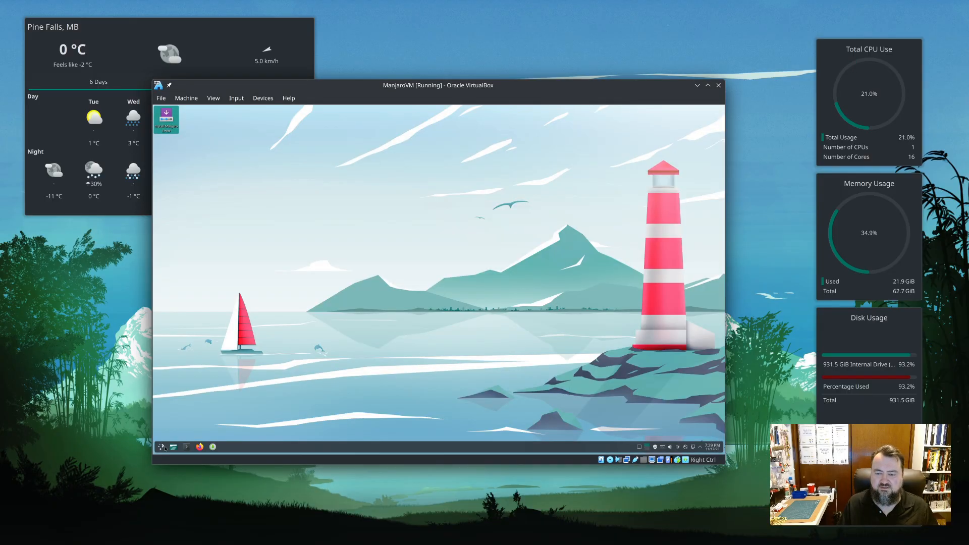
left_click(160, 448)
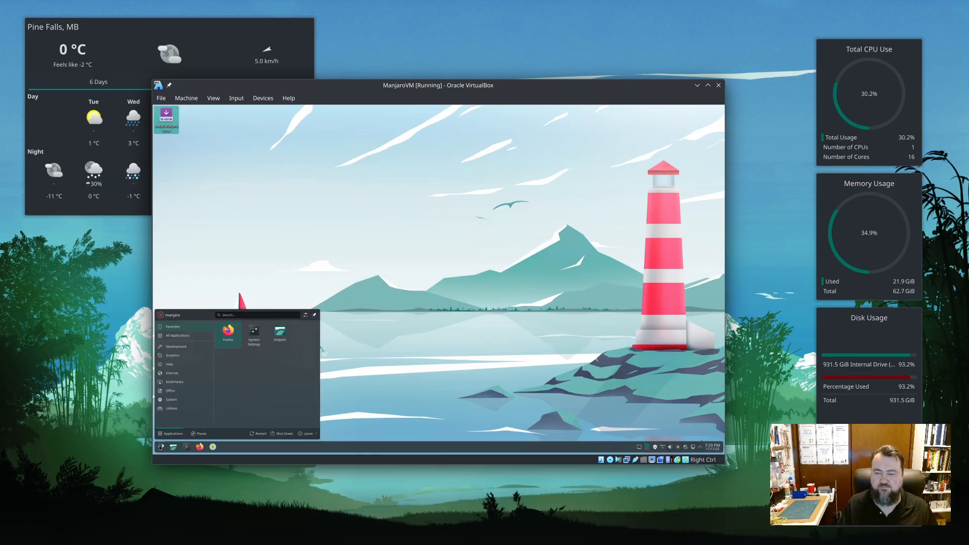
left_click(284, 435)
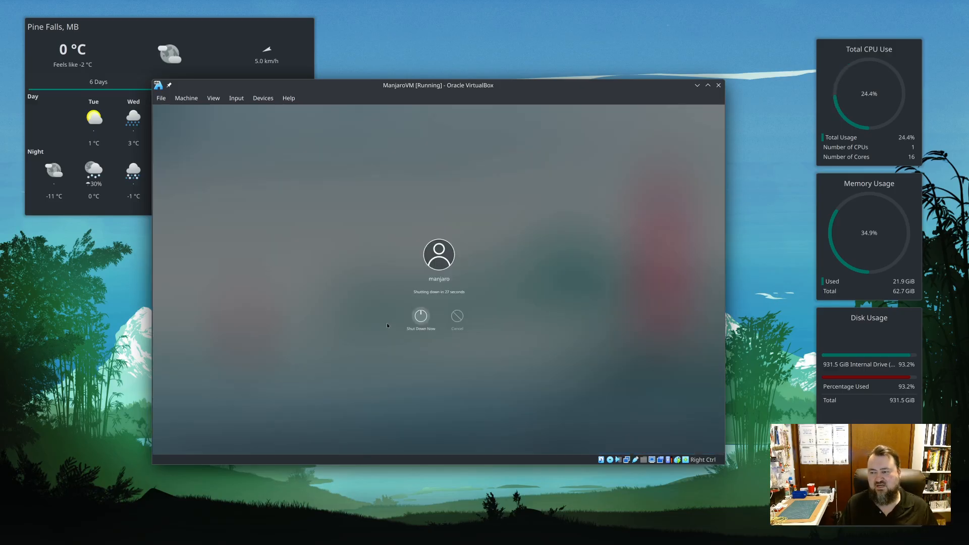
left_click(422, 317)
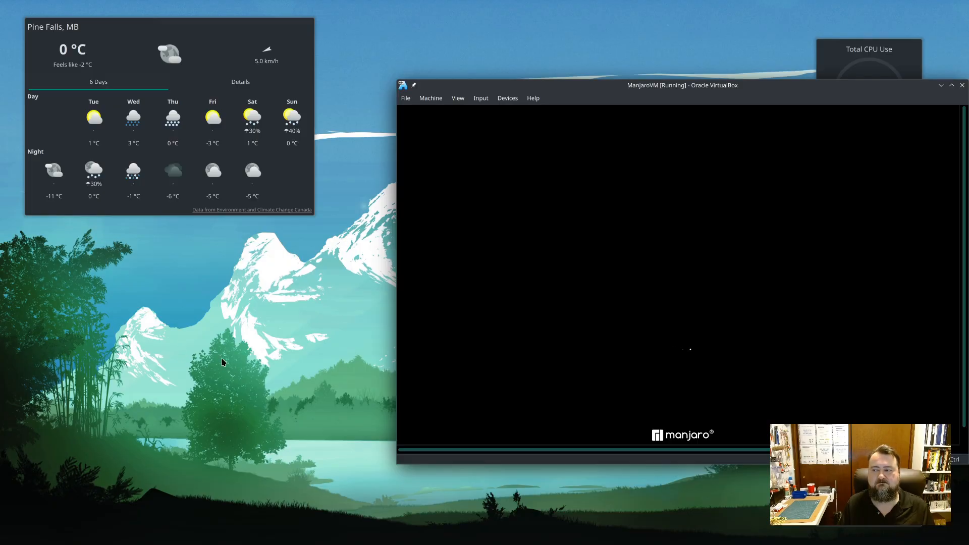
- Reposition and enlarge the ManjaroVM window, and close the virtual machine by powering it off
left_click_drag(678, 94, 455, 66)
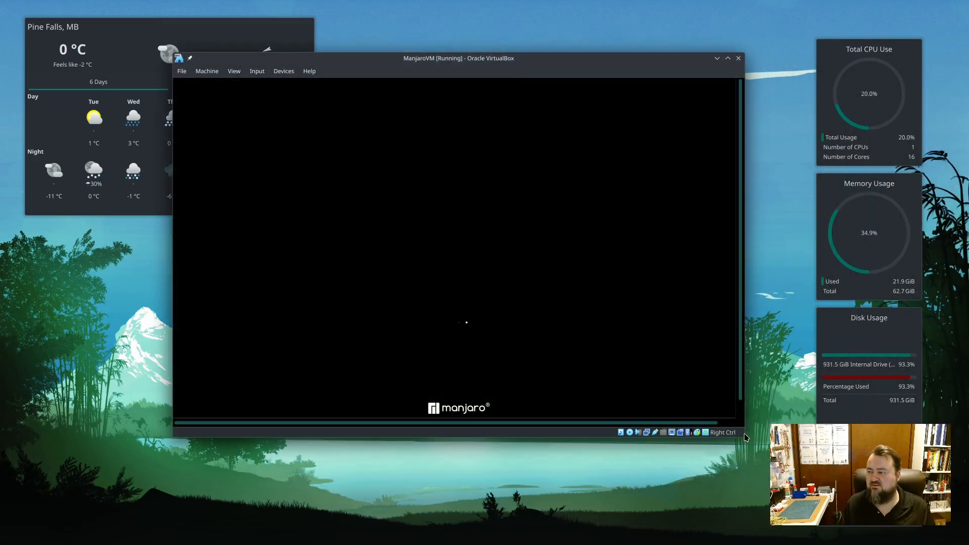
left_click_drag(744, 437, 799, 473)
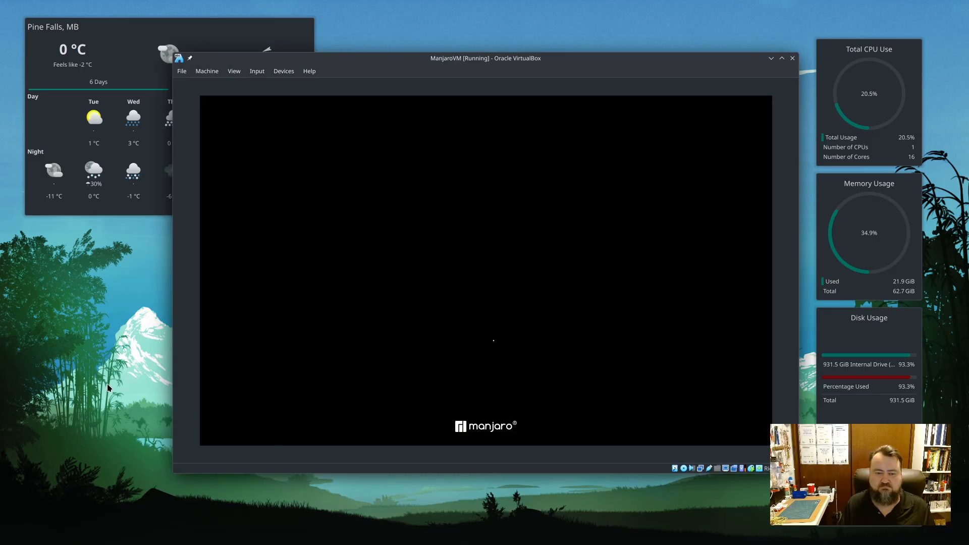
left_click(793, 59)
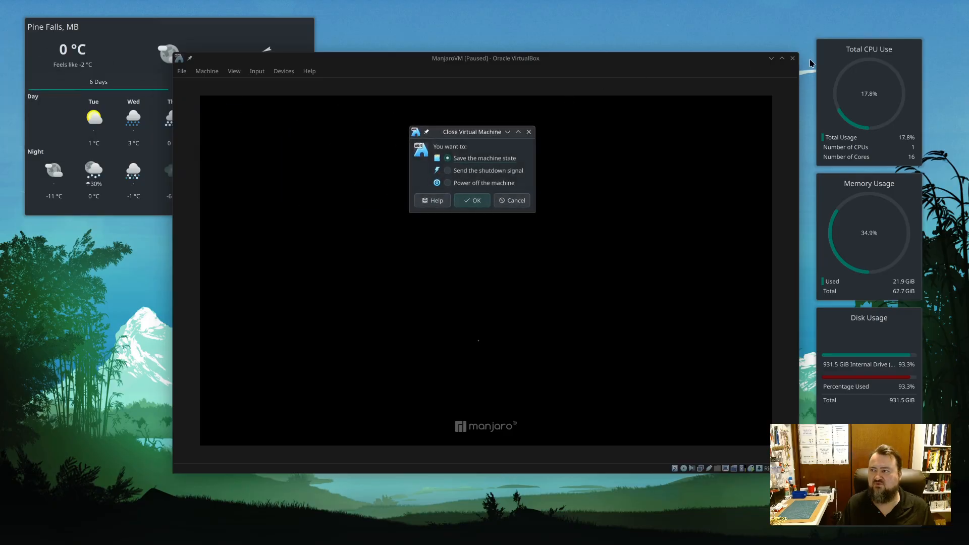
left_click(466, 185)
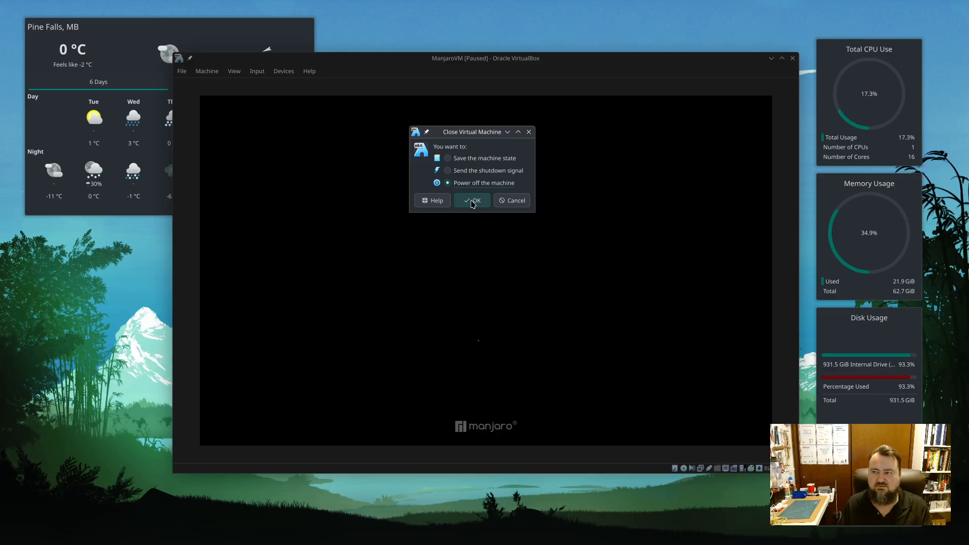
left_click(473, 201)
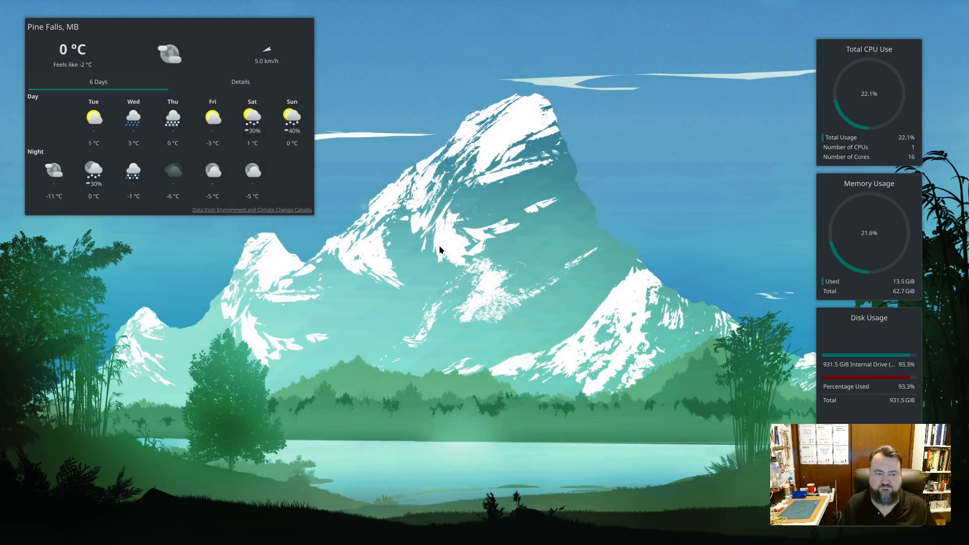
- In ManjaroVM's storage settings, remove the manjaro-kde-25.0.10 ISO from the IDE optical drive and save the settings
key("alt+Tab")
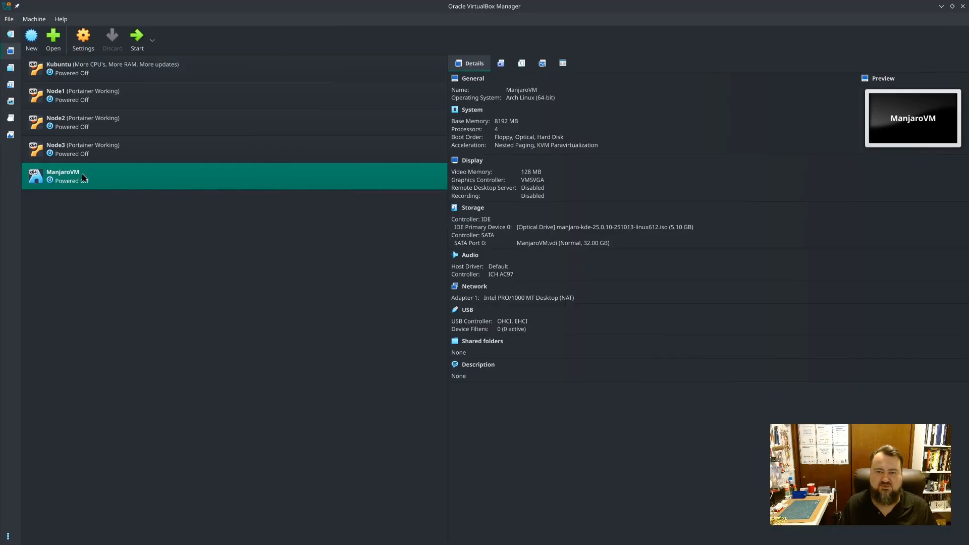
right_click(106, 183)
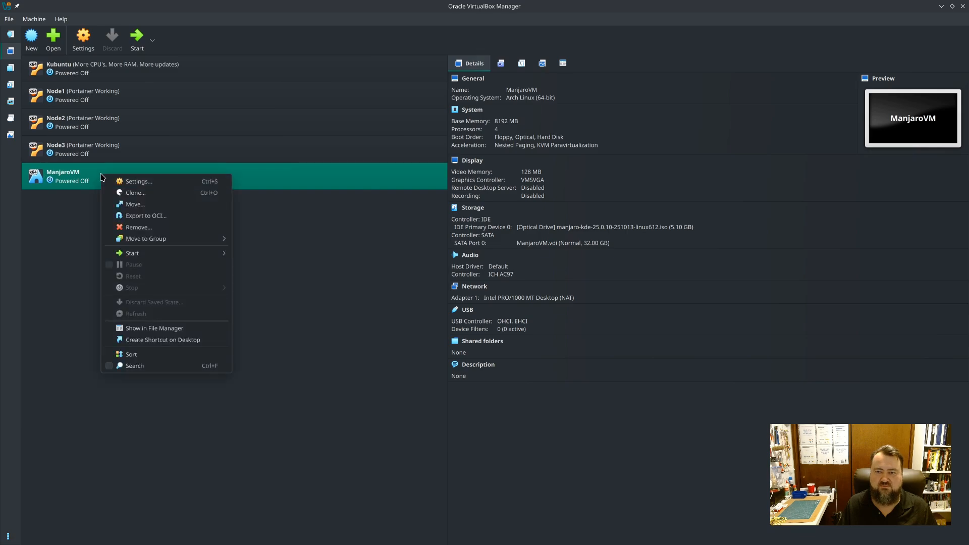
left_click(136, 181)
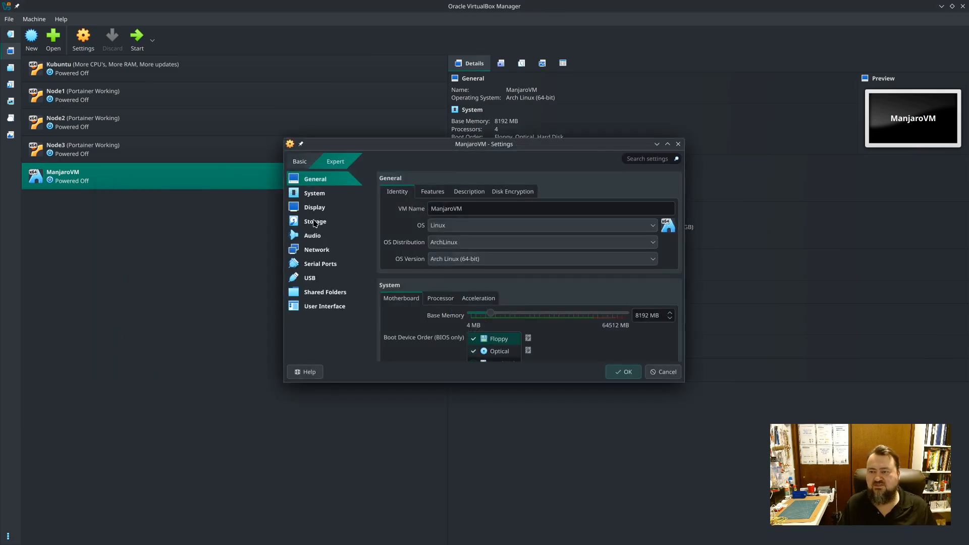
left_click(314, 224)
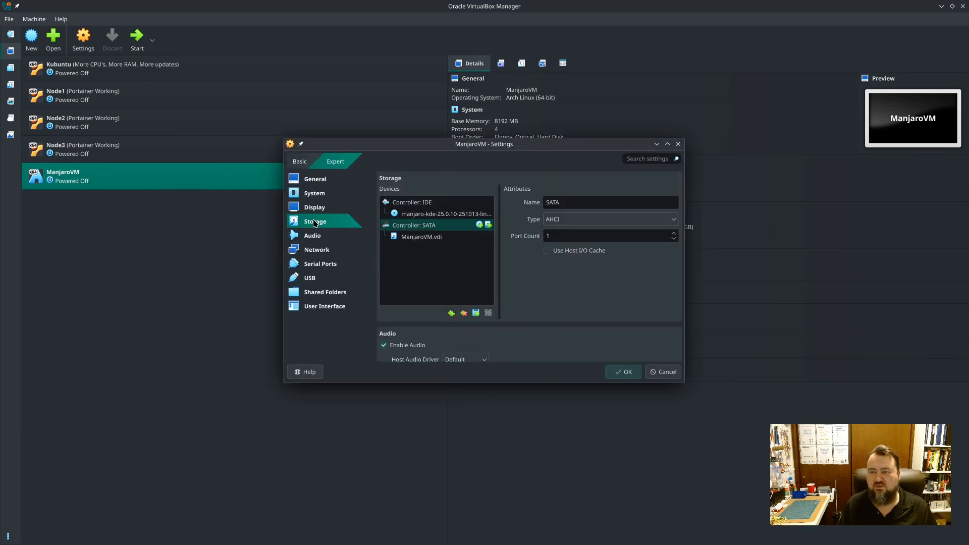
left_click(434, 217)
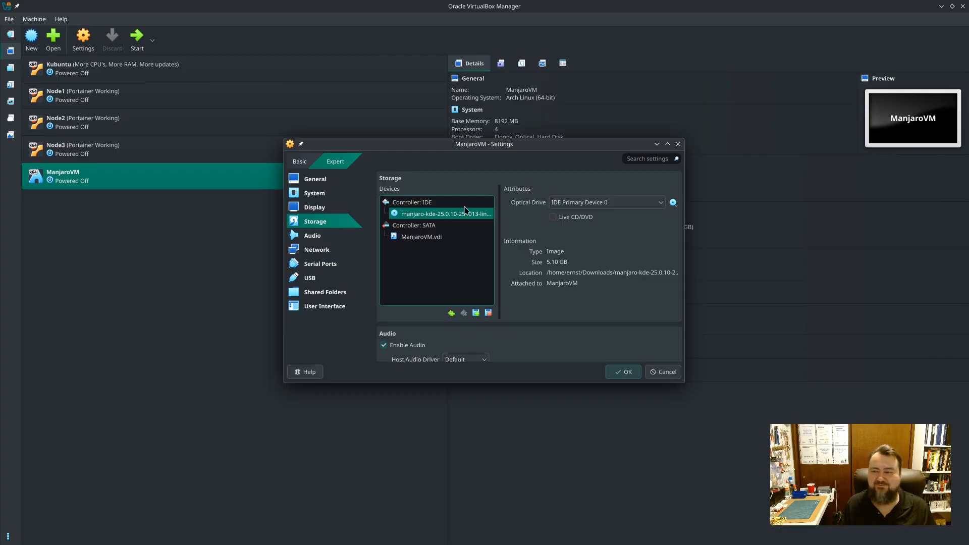
left_click(675, 205)
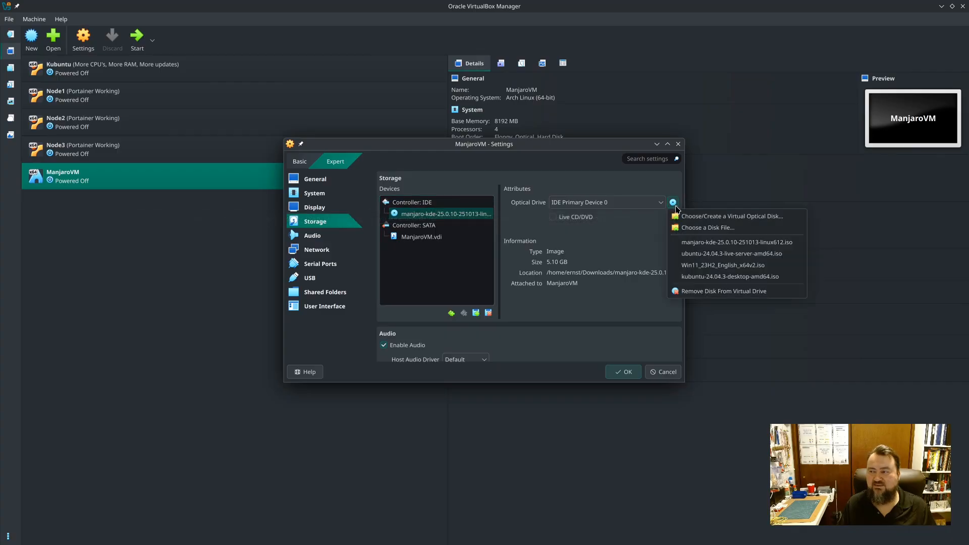
left_click(771, 293)
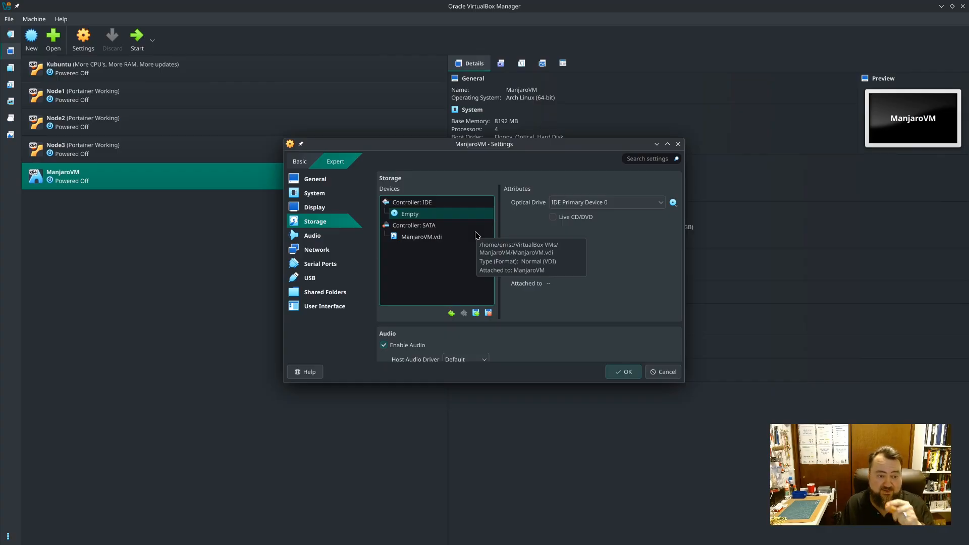
left_click(626, 372)
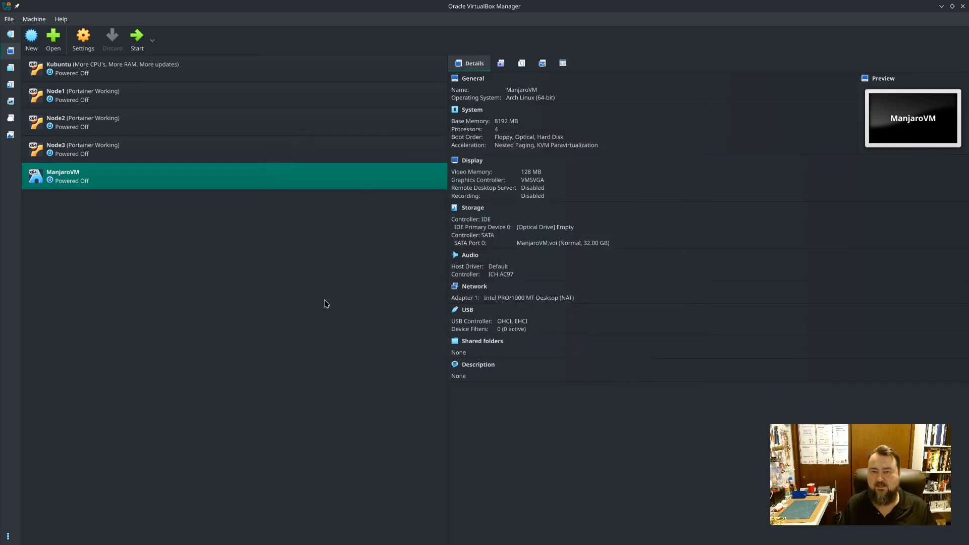
- Start ManjaroVM from its virtual hard disk, minimize the VirtualBox Manager, and place the virtual machine window in the middle of the desktop
double_click(68, 177)
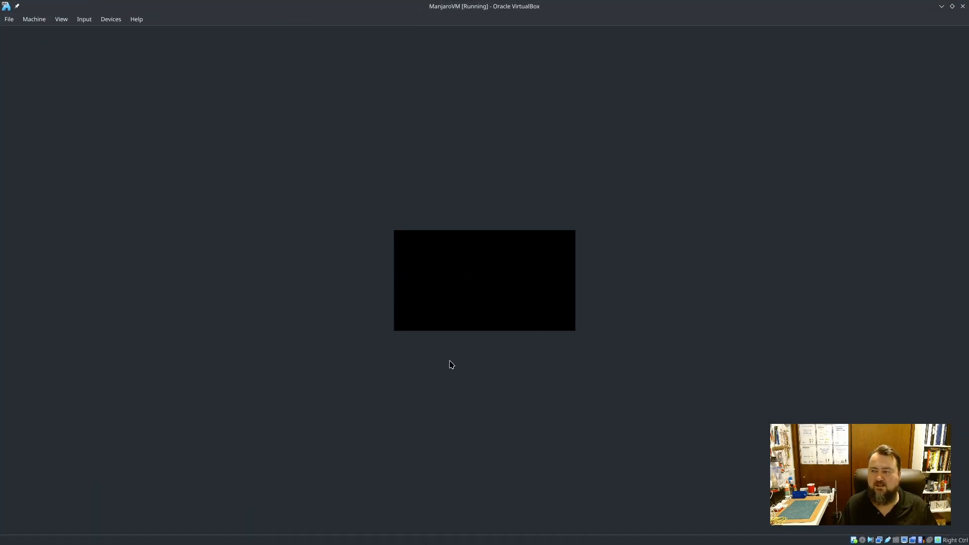
left_click_drag(465, 6, 422, 108)
left_click_drag(508, 260, 682, 424)
left_click(942, 6)
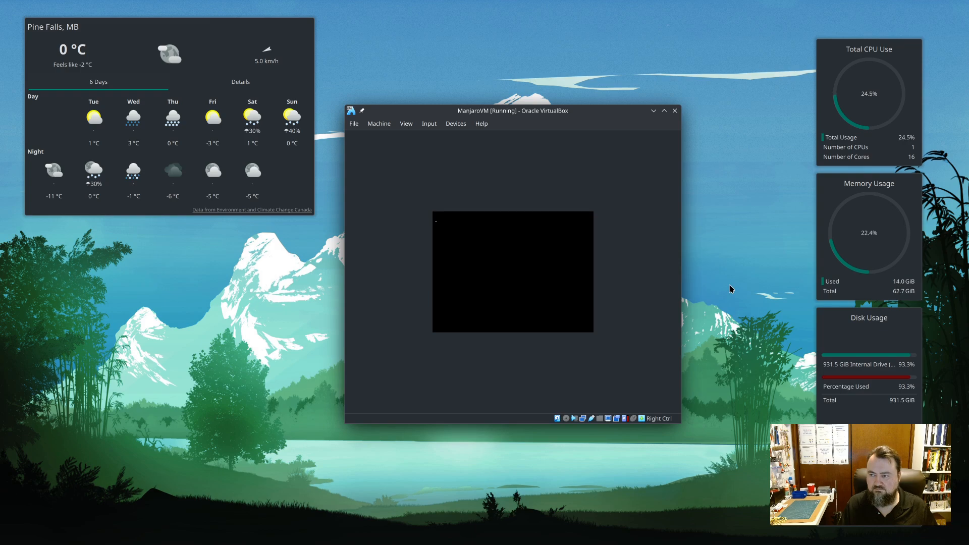
left_click_drag(574, 112, 562, 84)
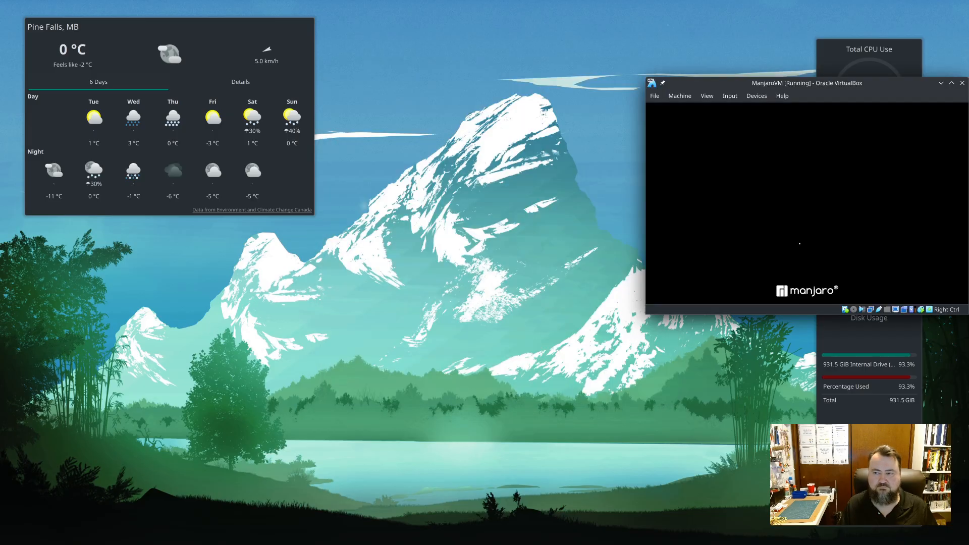
left_click_drag(793, 84, 488, 101)
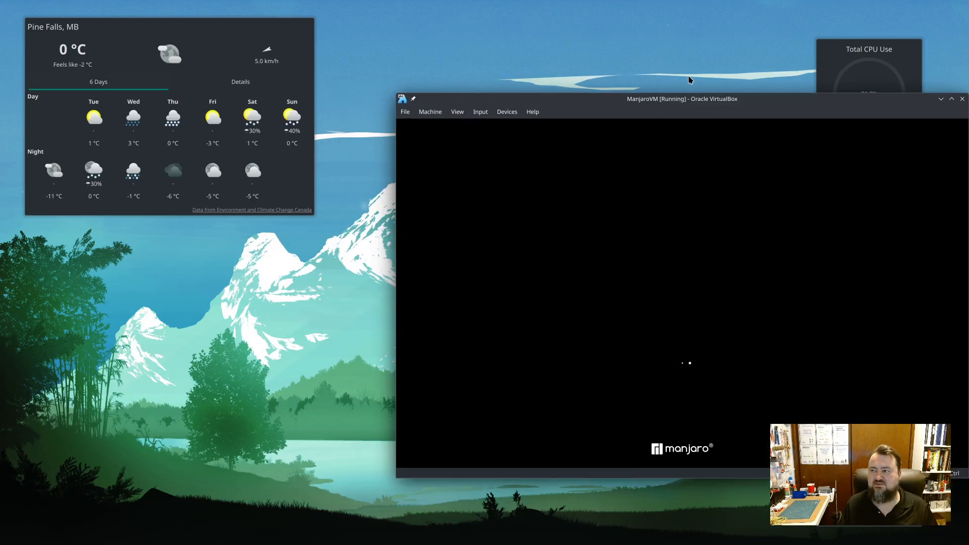
left_click_drag(700, 98, 508, 86)
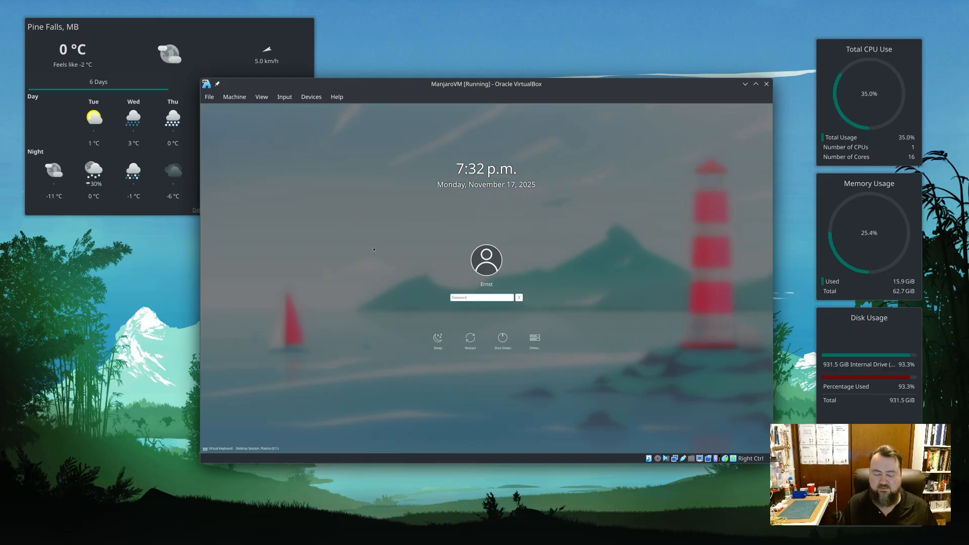
- Enter the account password on the Manjaro login screen and log in to the installed Plasma desktop
type("******")
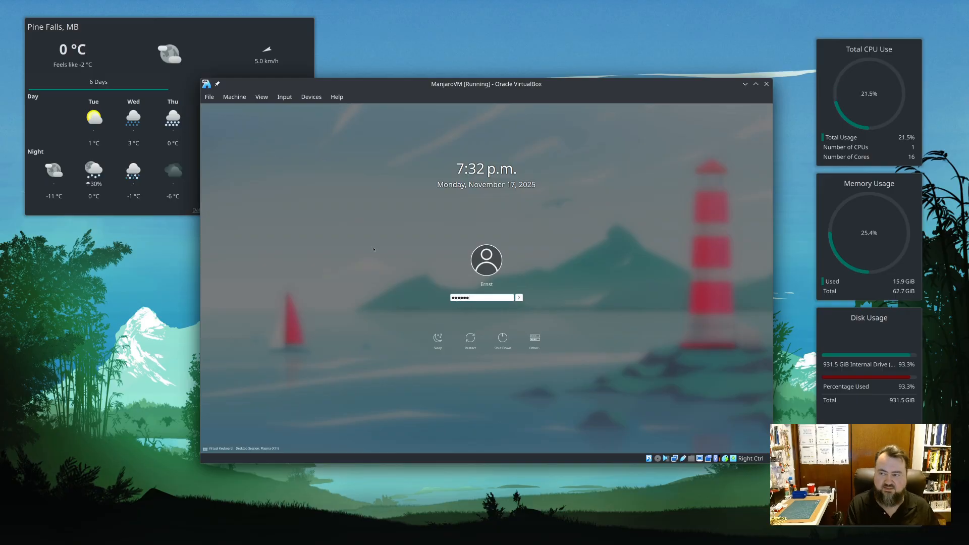
key("Return")
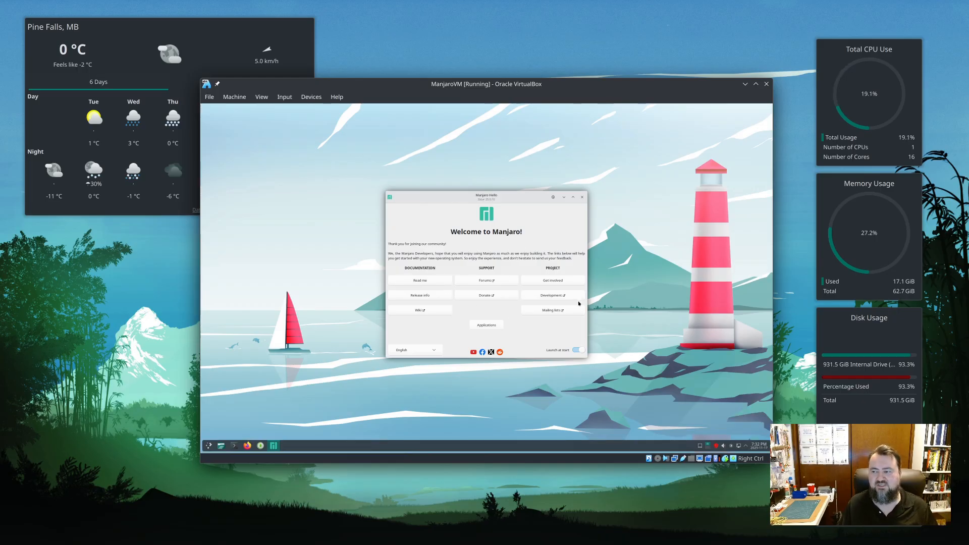
- Disable launch at start in Manjaro Hello and close it, then maximize the ManjaroVM window
left_click(576, 351)
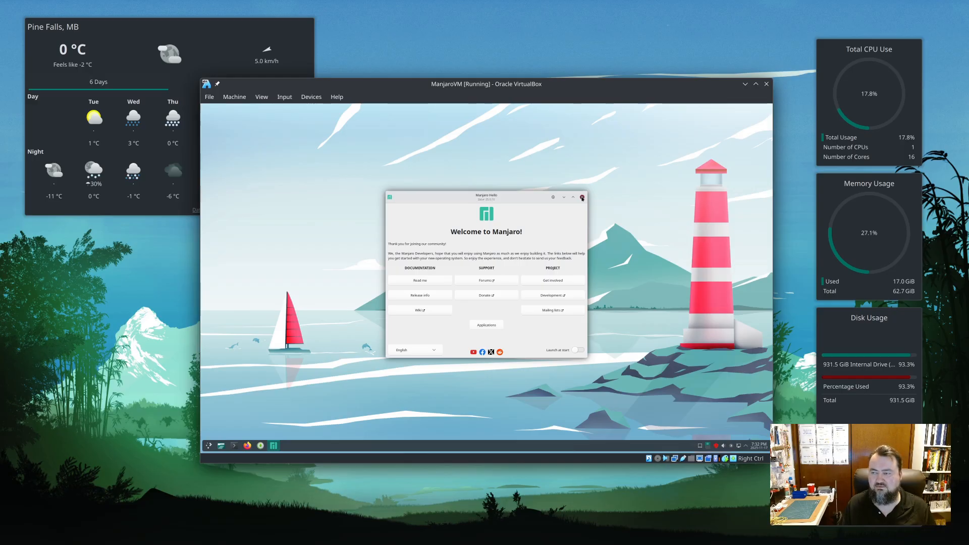
left_click(582, 197)
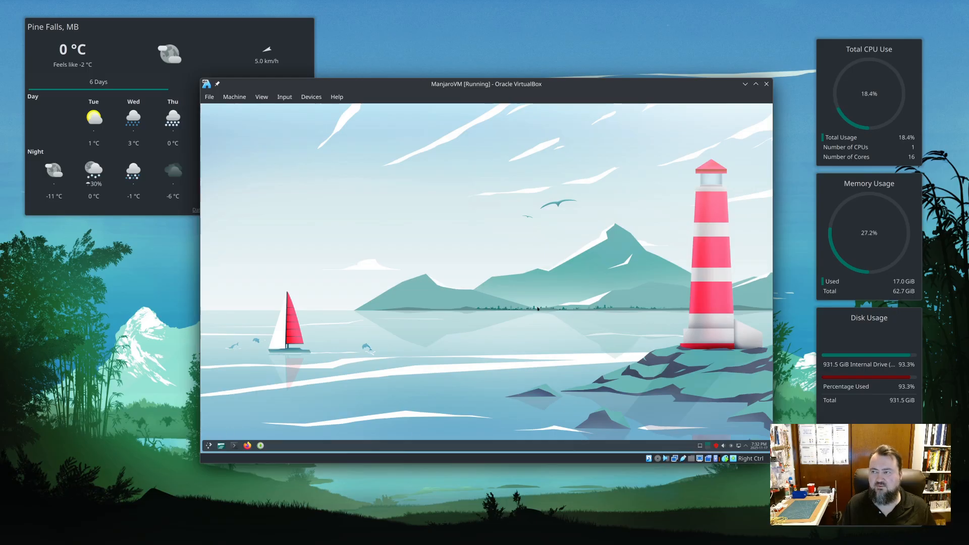
double_click(469, 85)
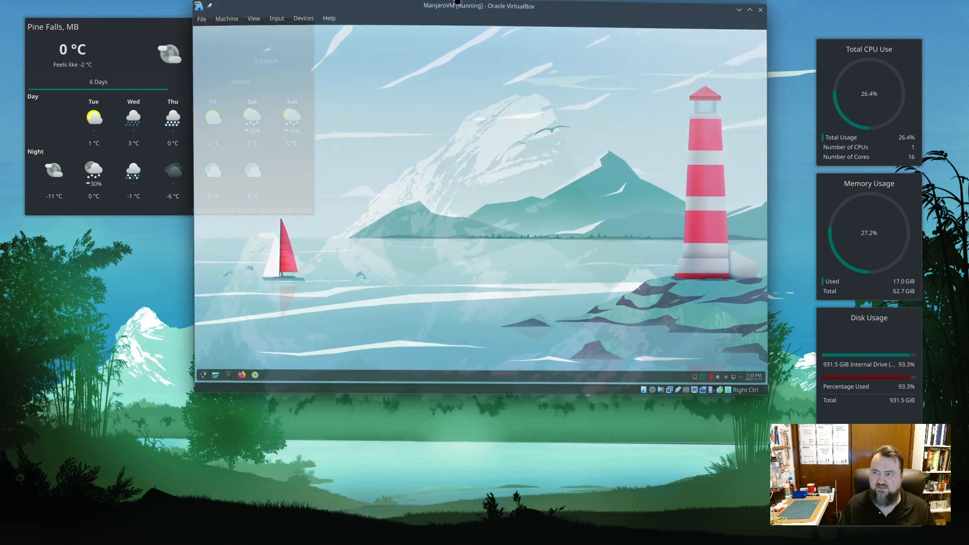